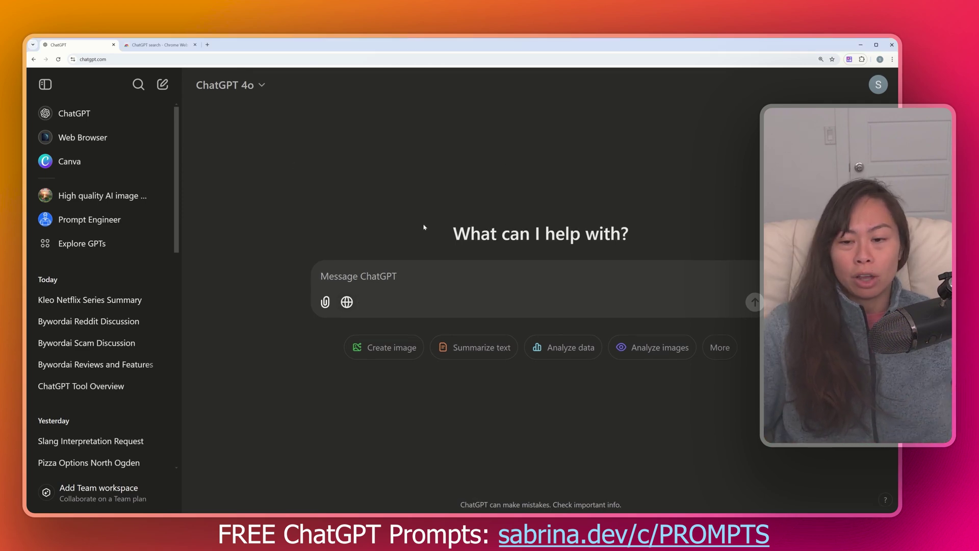
- With web search on, ask 'What's the weather in Salt Lake City, Utah?'
click(348, 307)
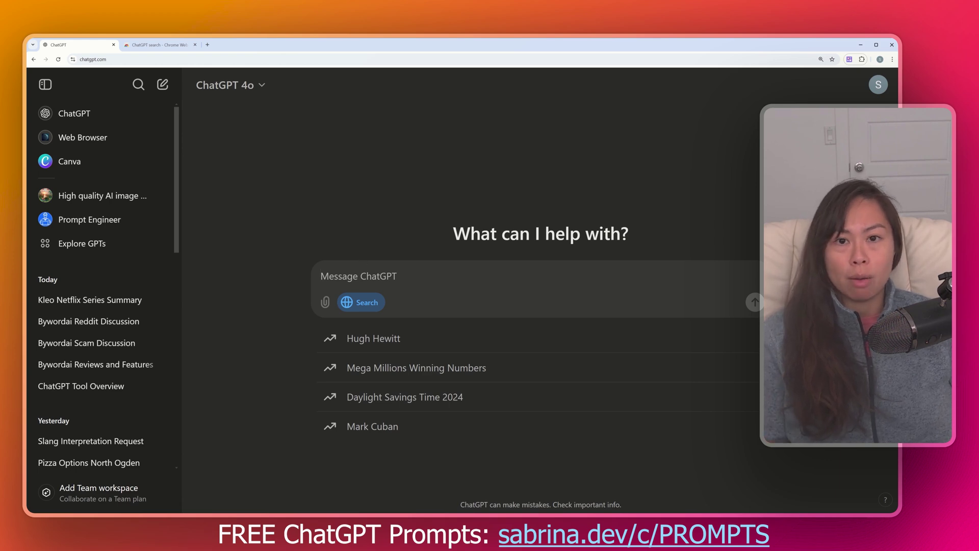
text(What's)
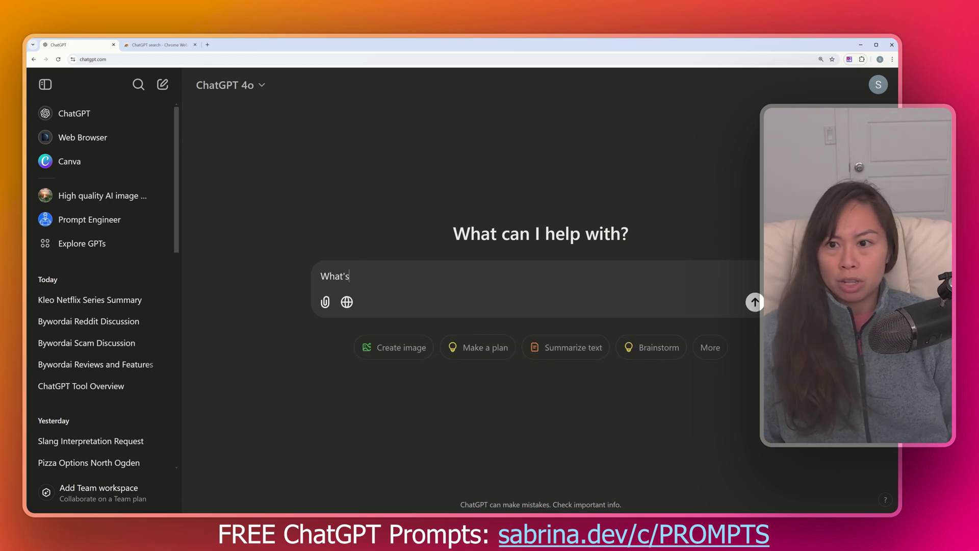
text( the weather in S)
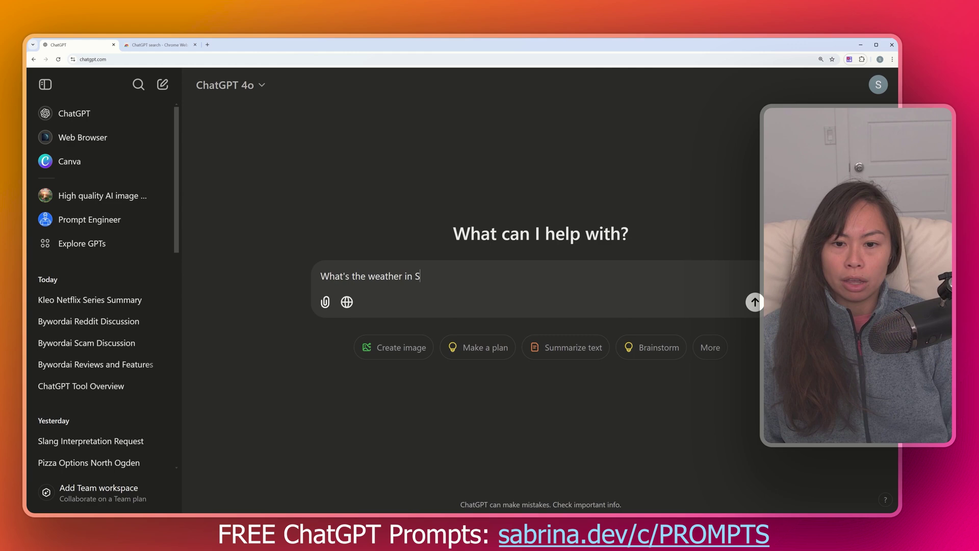
text(alt Lake City, Utah?)
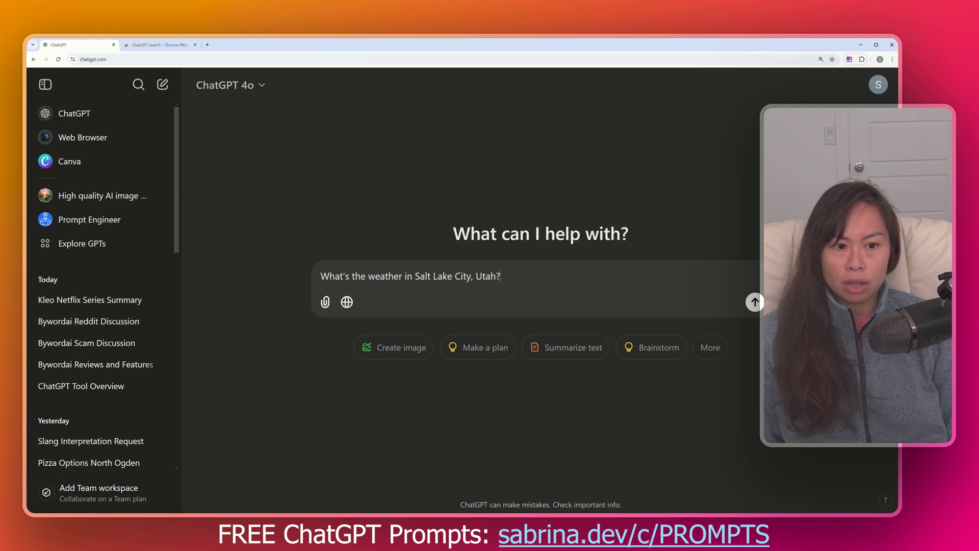
key(Return)
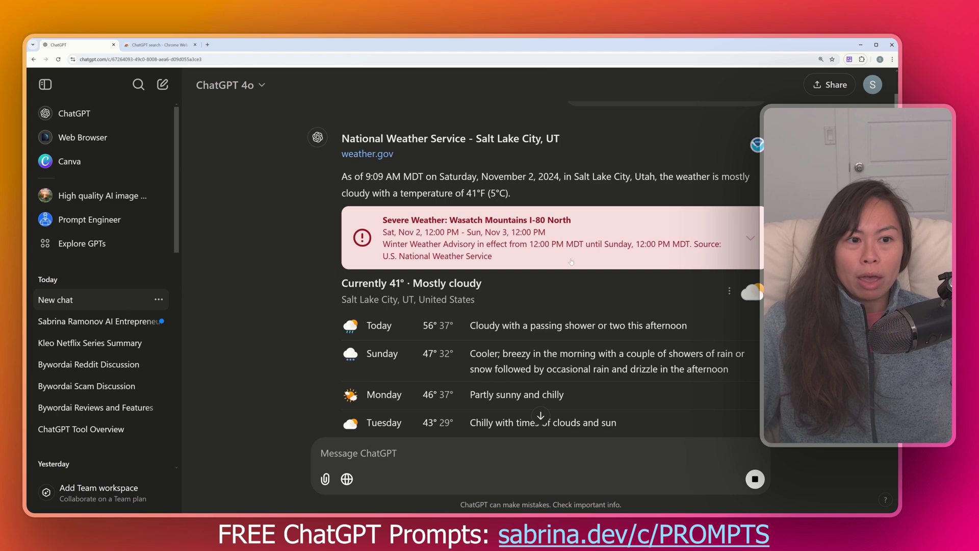
- Zoom out and read through the forecast, including the winter advisory
key(ctrl+minus)
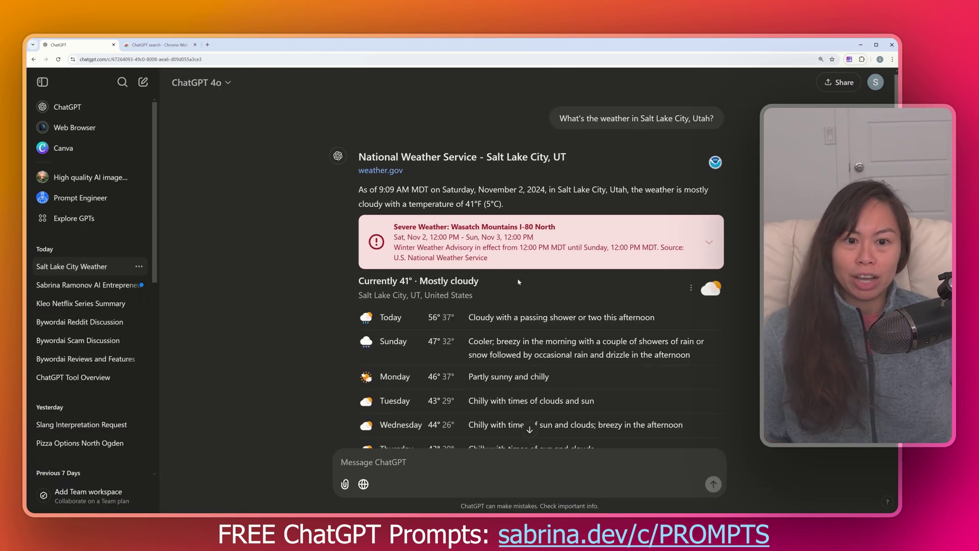
scroll(412, 204, down, 1)
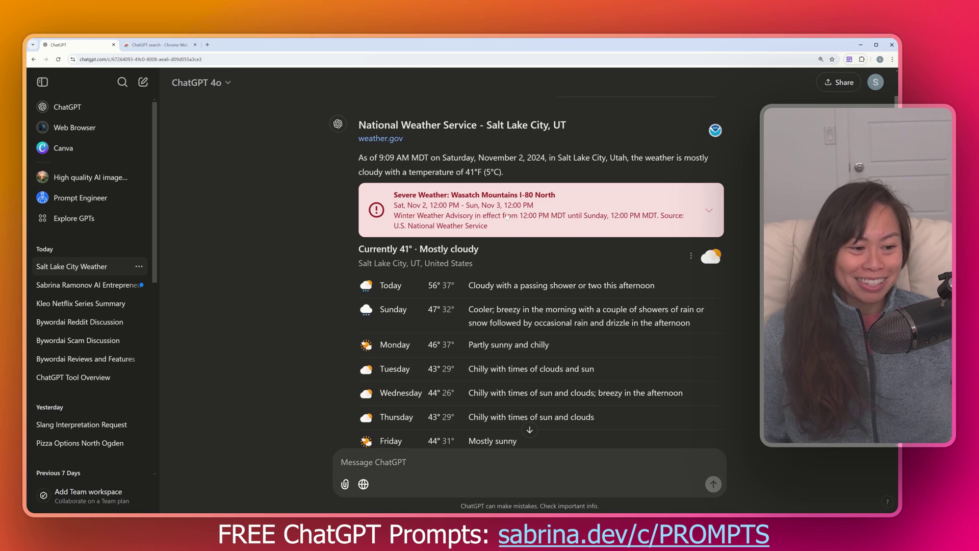
scroll(507, 217, down, 4)
drag(393, 324, 488, 338)
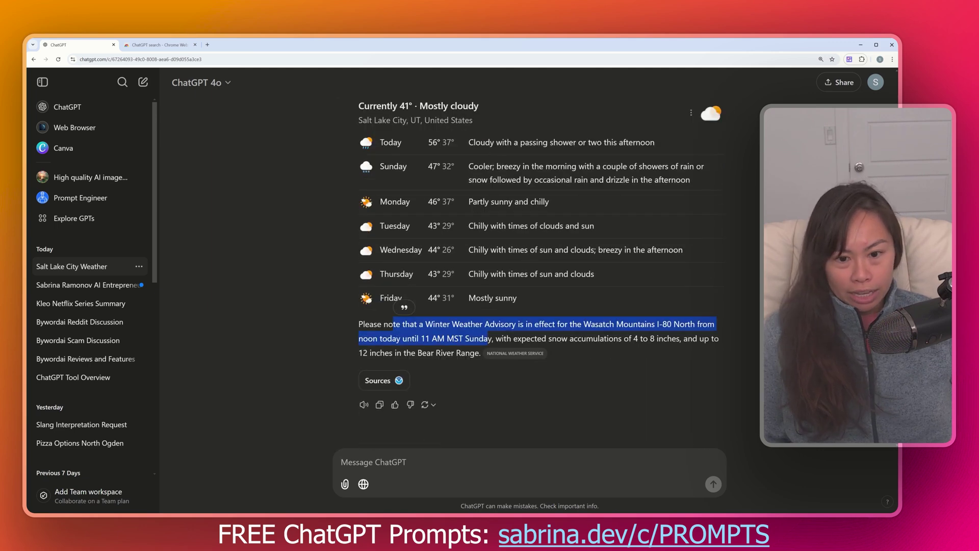
click(488, 339)
mouse_move(541, 357)
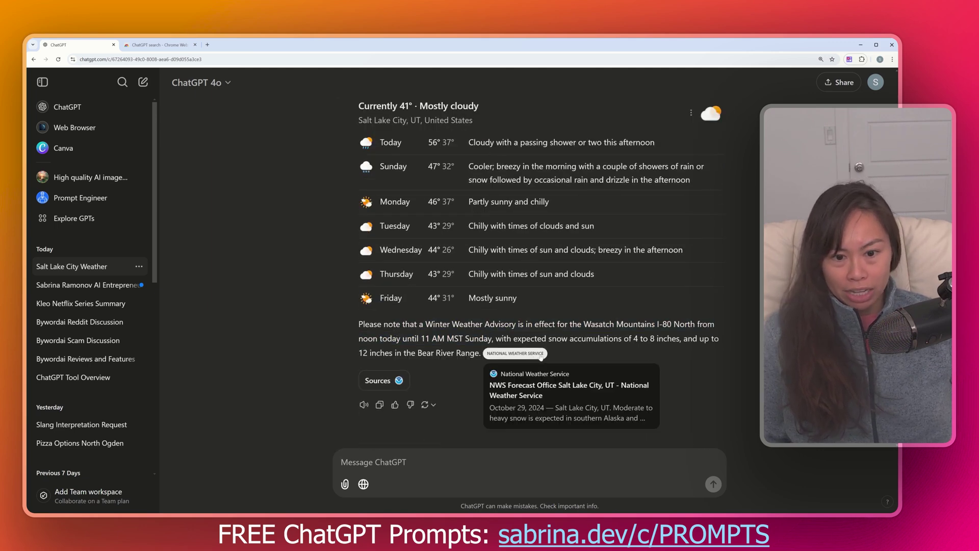
- Open the Citations panel with the search results behind the forecast
click(386, 384)
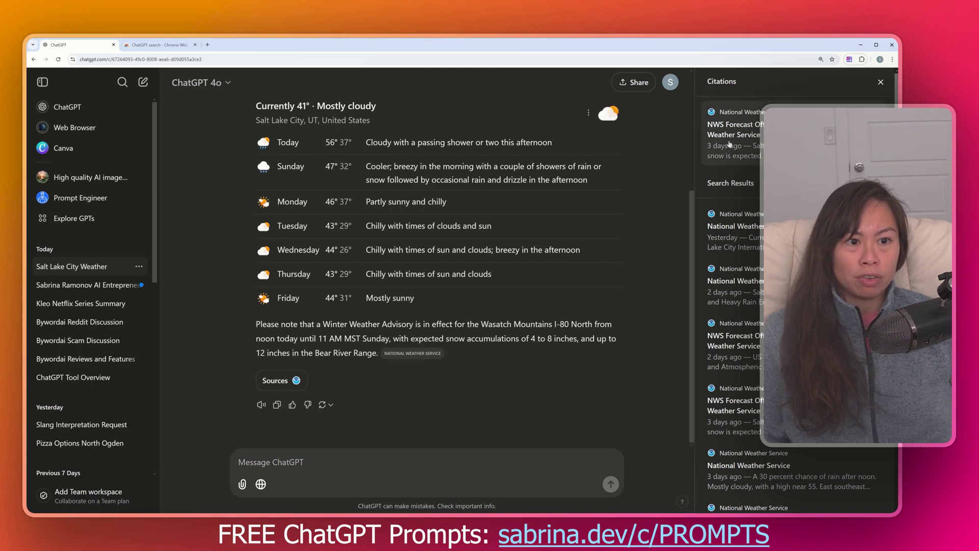
triple_click(730, 182)
scroll(734, 255, down, 4)
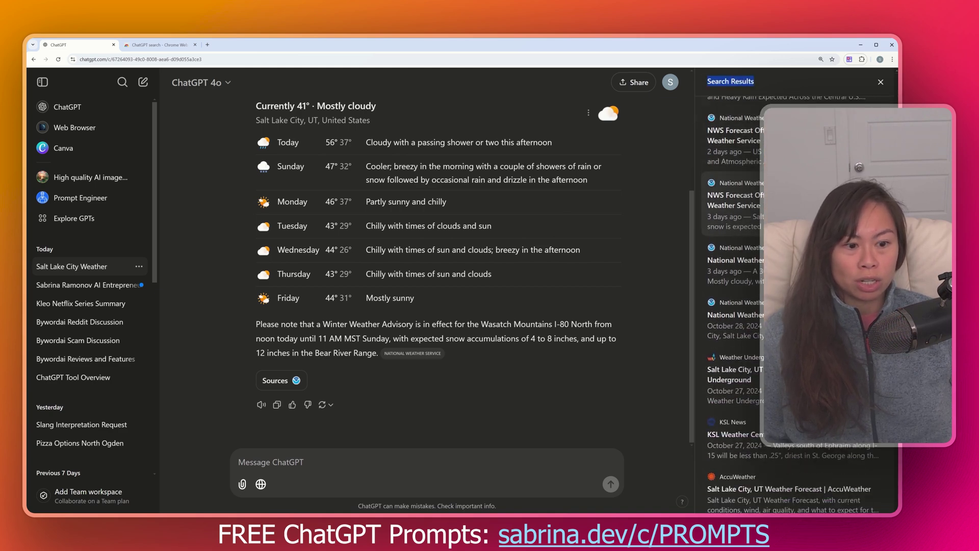
scroll(796, 306, up, 4)
click(238, 462)
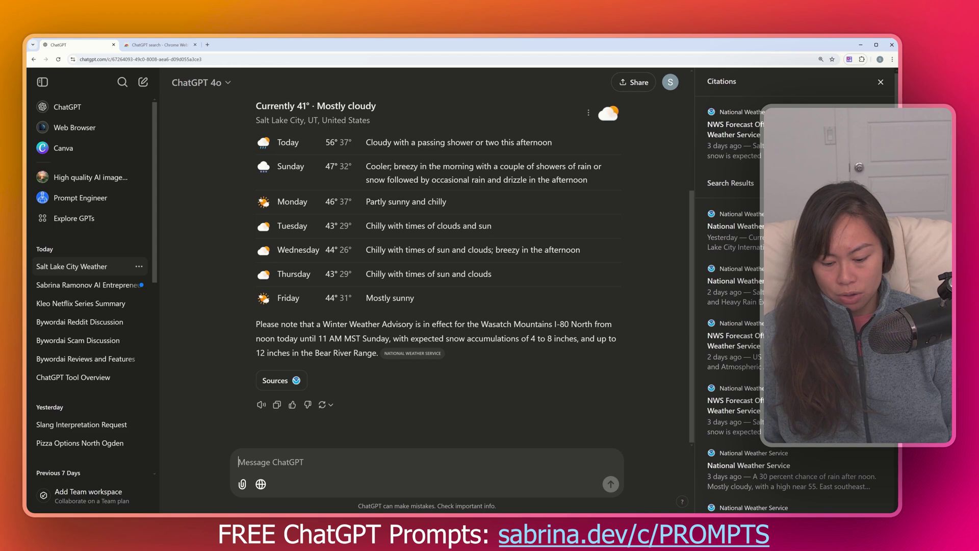
- Ask about the AI-generated fake Halloween parade in Dublin and check the People and The Sun citations
text(Tell me about the fak)
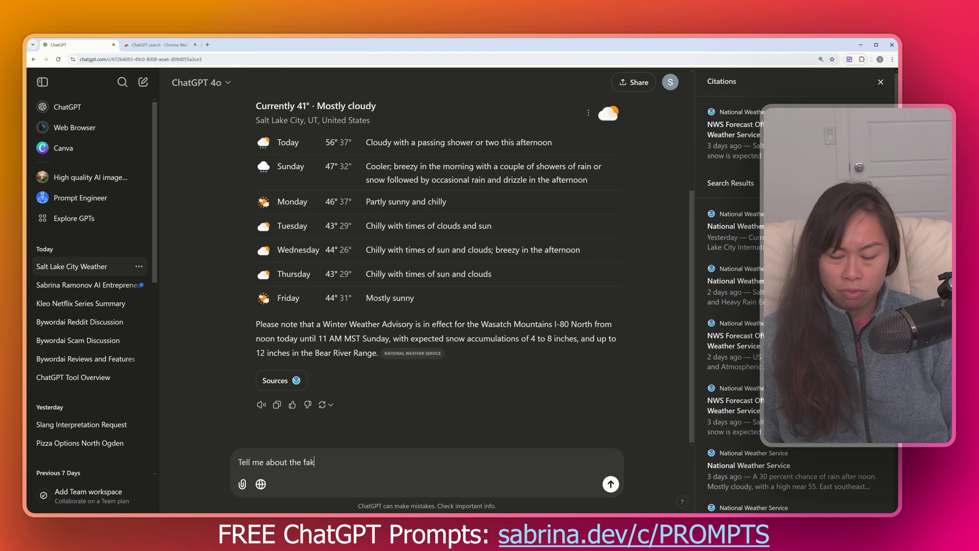
text(e halloween parade in)
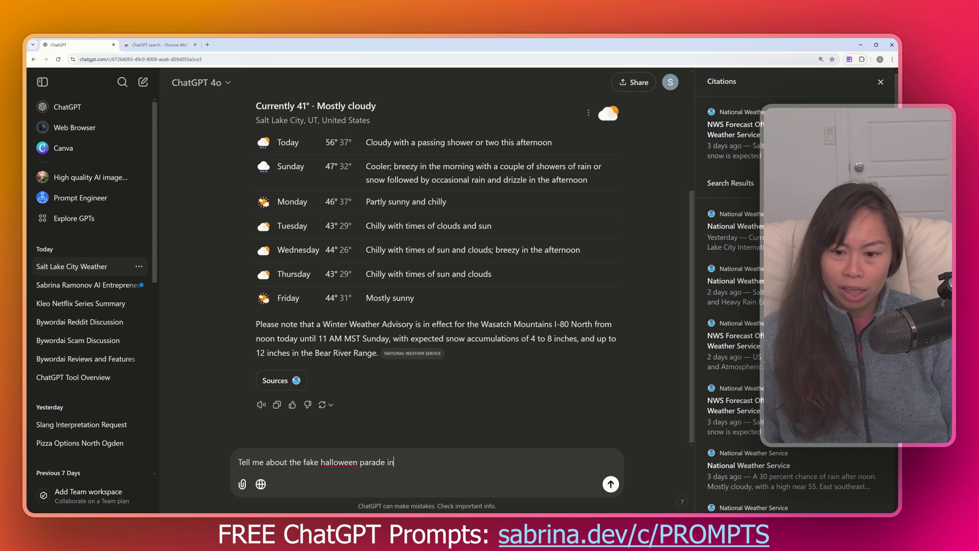
text( Dublin that AI gene)
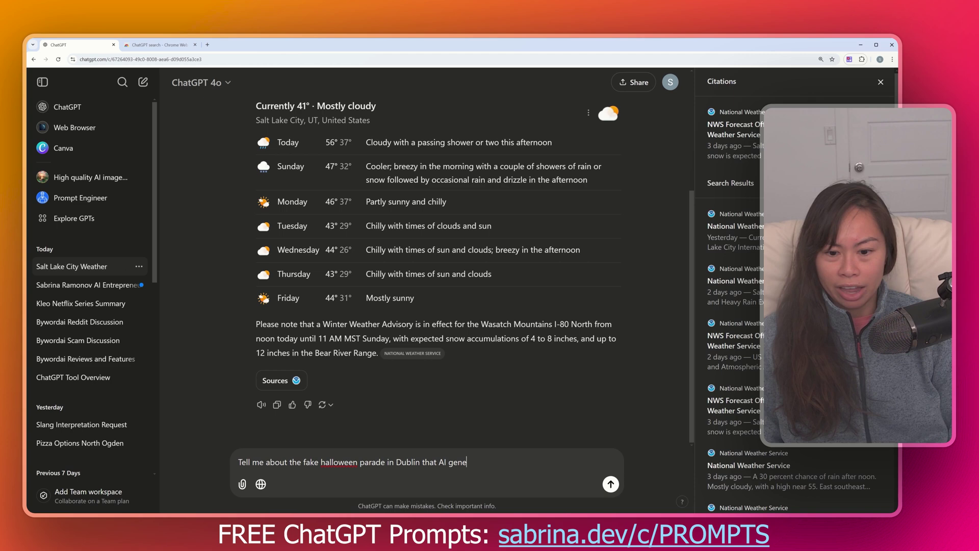
text(rated)
key(Return)
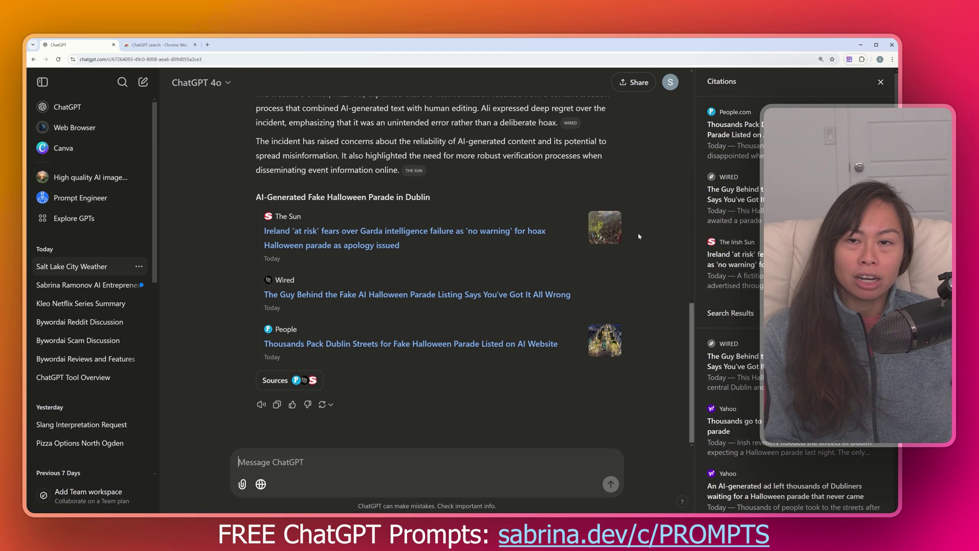
scroll(500, 248, up, 1)
scroll(499, 249, up, 3)
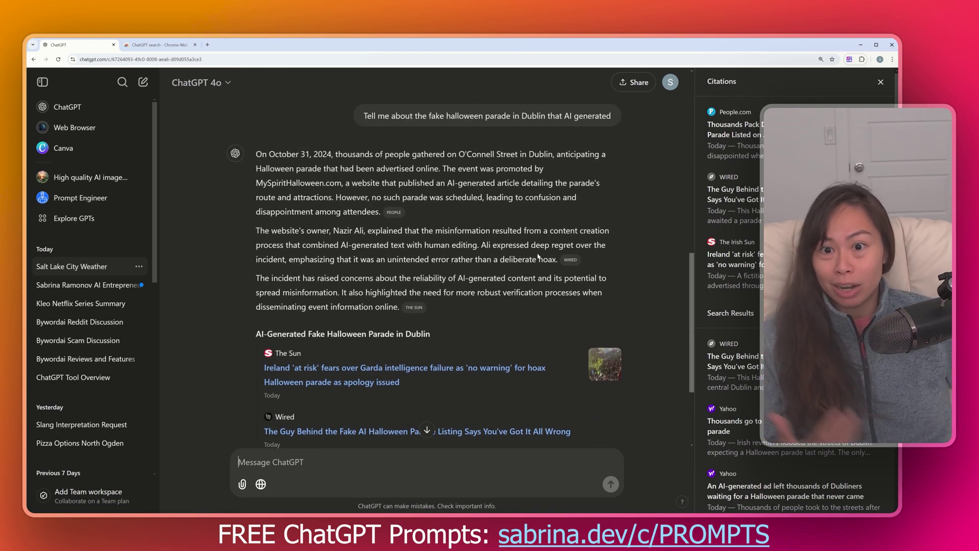
scroll(490, 248, up, 1)
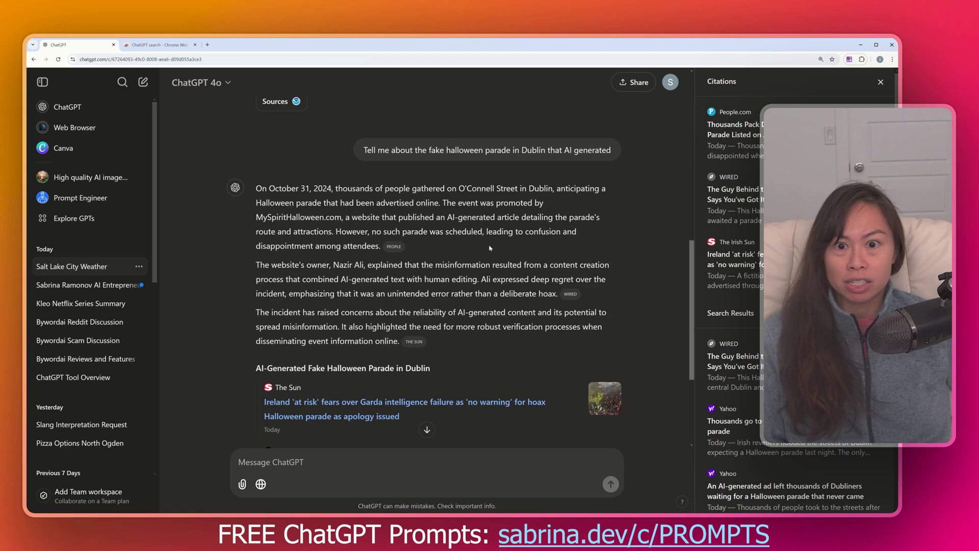
mouse_move(393, 251)
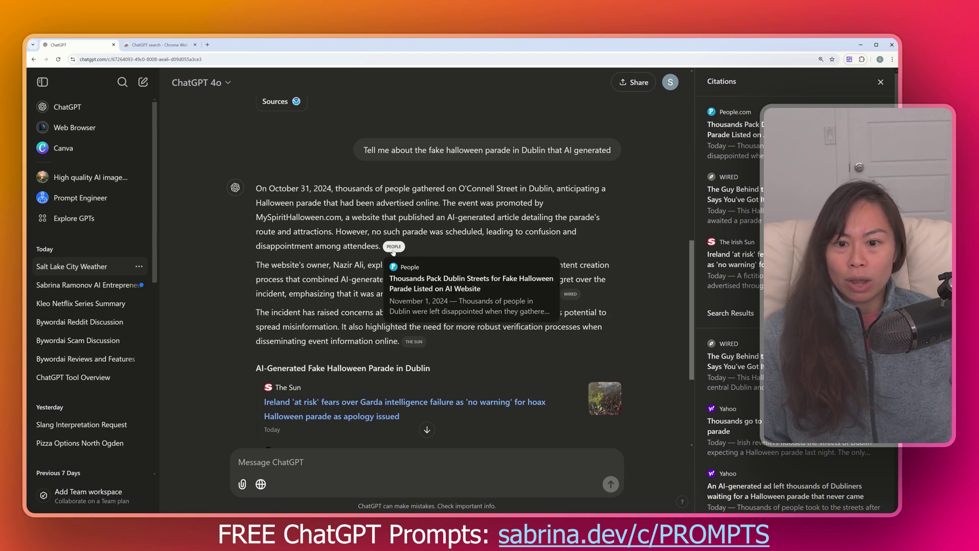
mouse_move(412, 345)
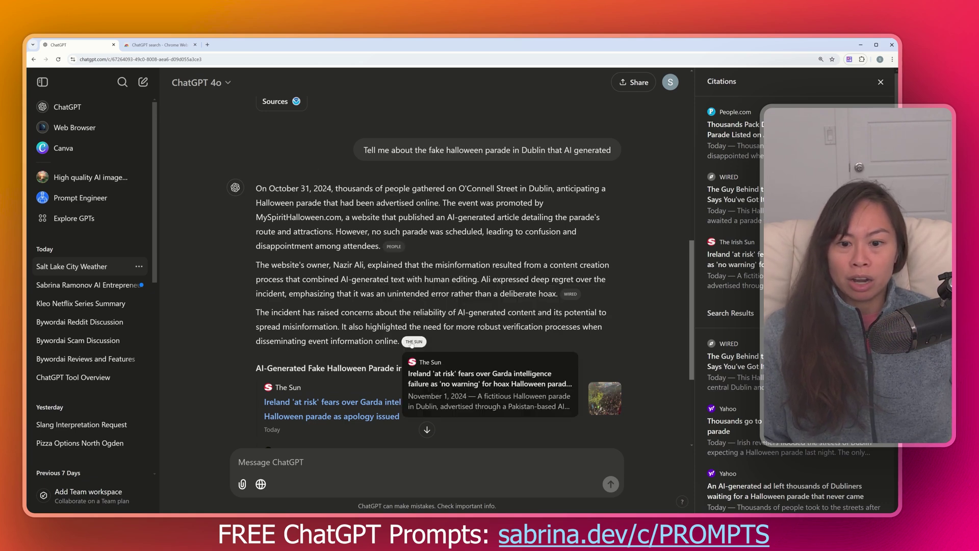
scroll(412, 345, down, 4)
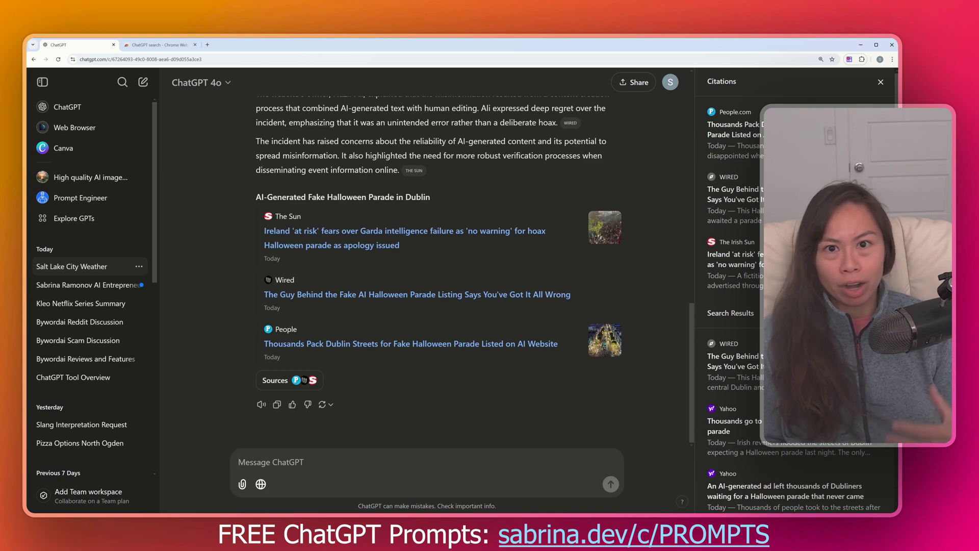
text(best pizza places in salt lake city)
key(ctrl+a)
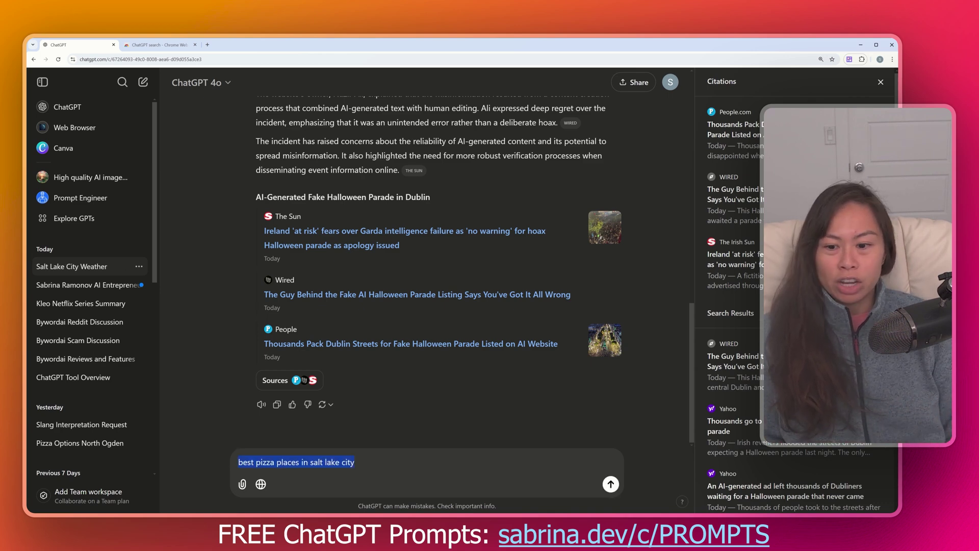
key(End)
text(utah)
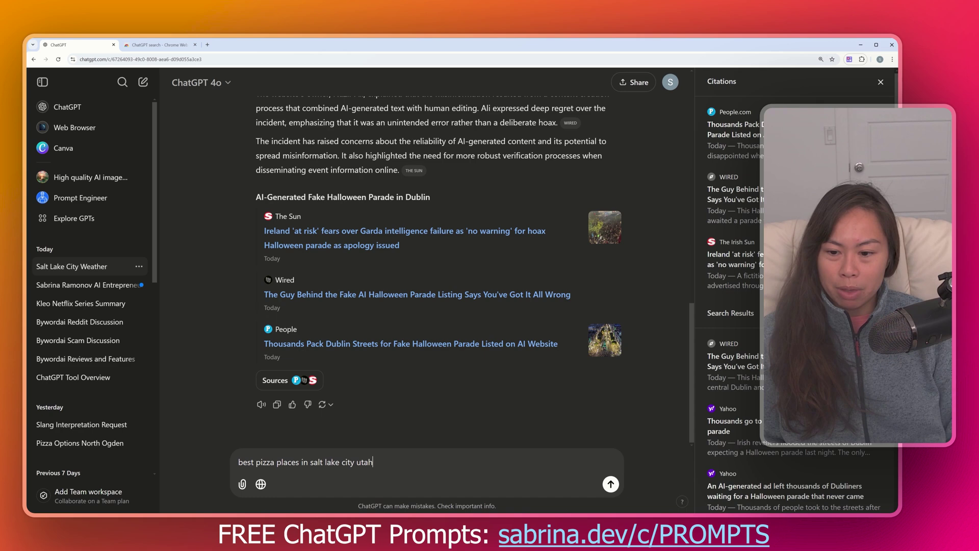
key(Return)
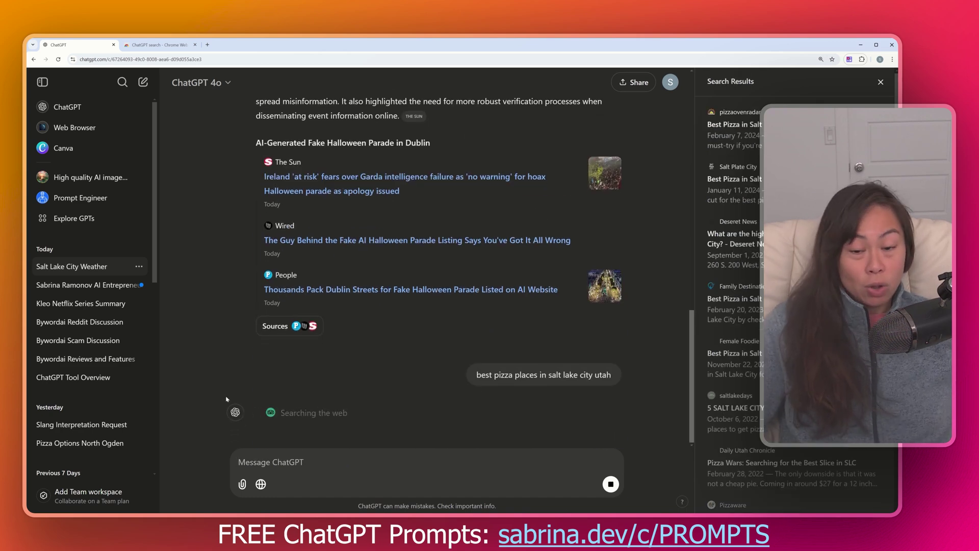
scroll(600, 213, down, 1)
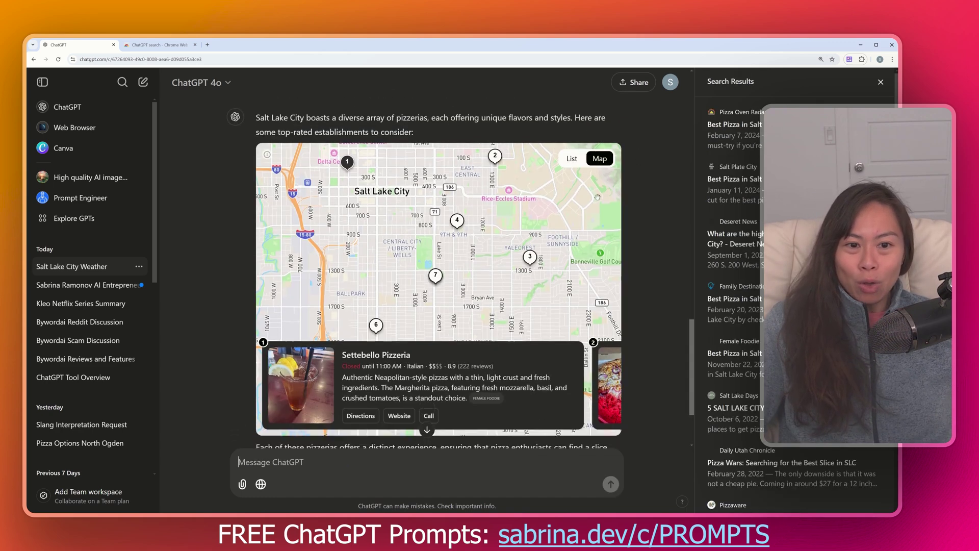
click(572, 147)
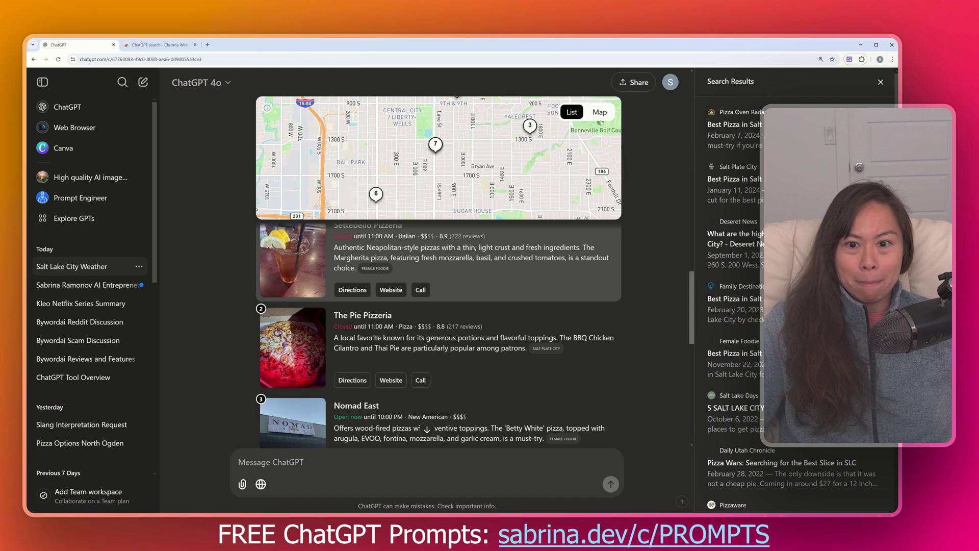
click(602, 114)
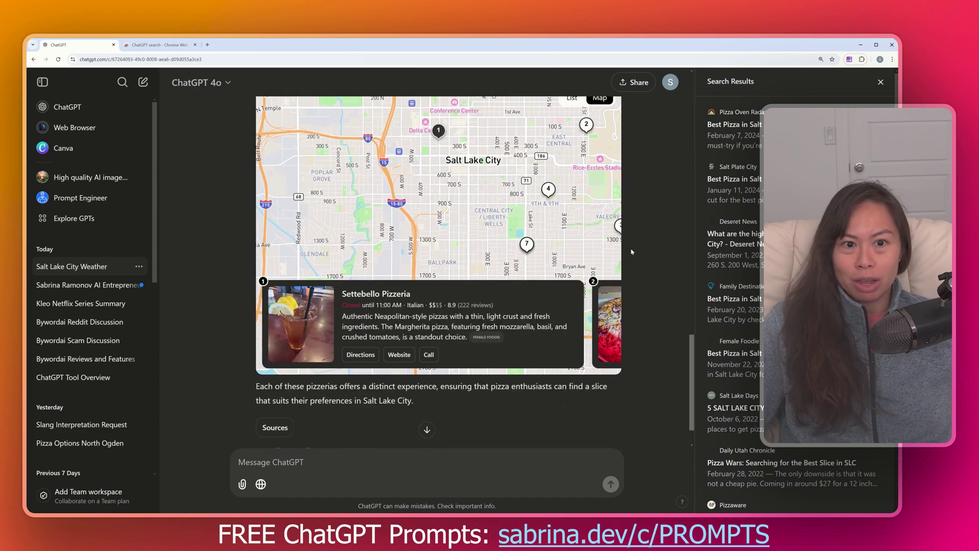
scroll(574, 167, up, 1)
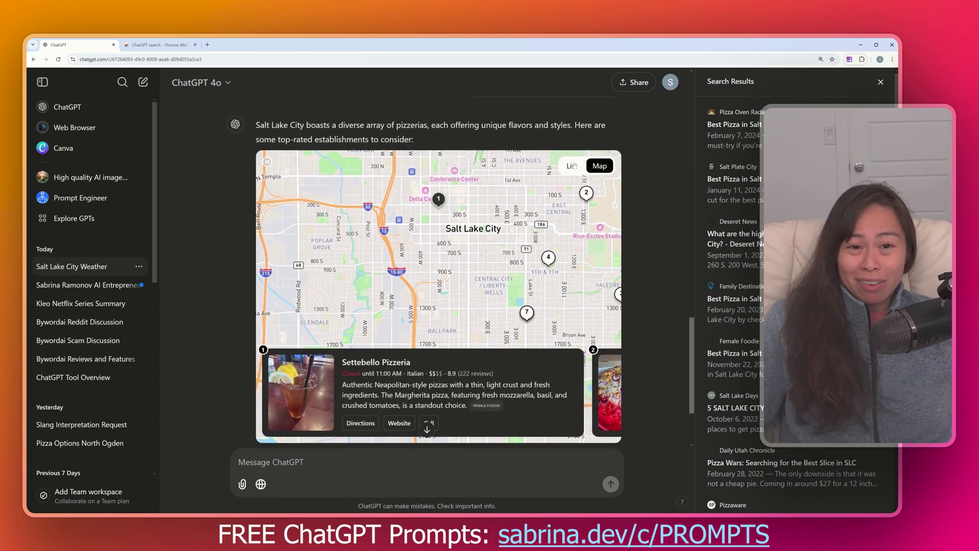
click(572, 166)
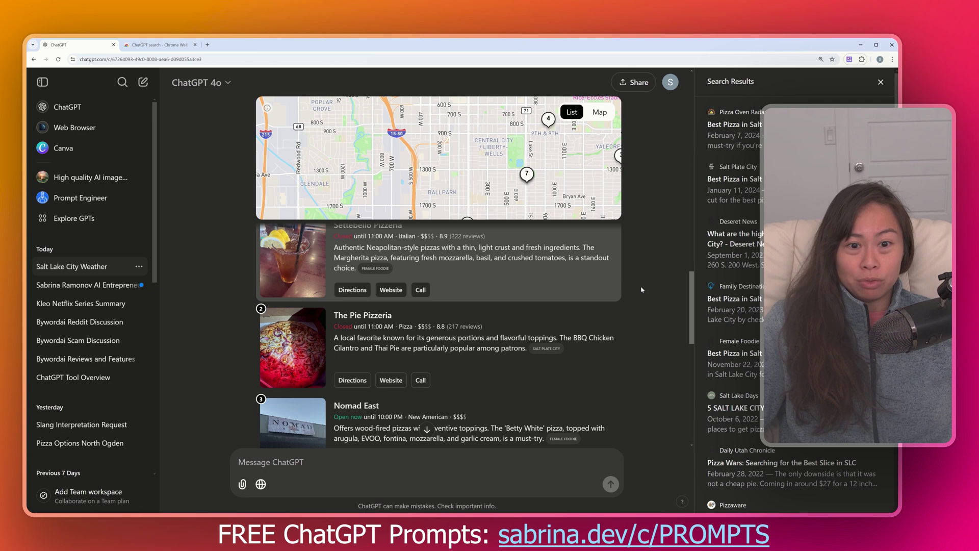
scroll(629, 275, up, 1)
scroll(629, 275, up, 1)
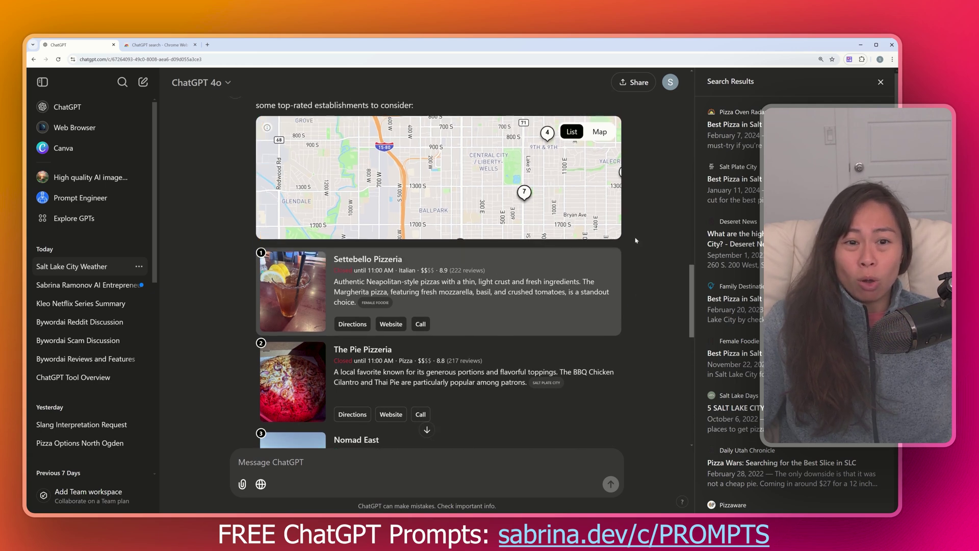
scroll(653, 221, up, 1)
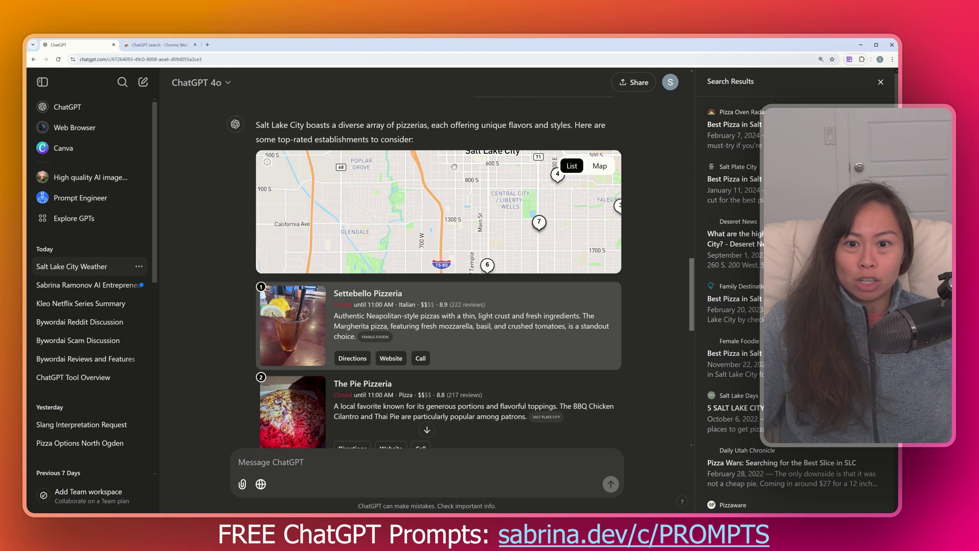
scroll(622, 350, down, 2)
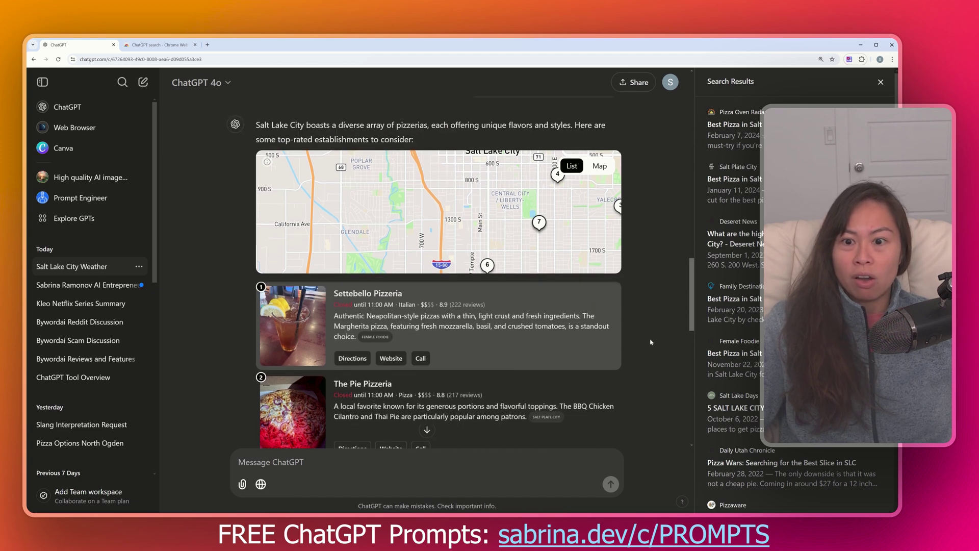
scroll(655, 270, down, 3)
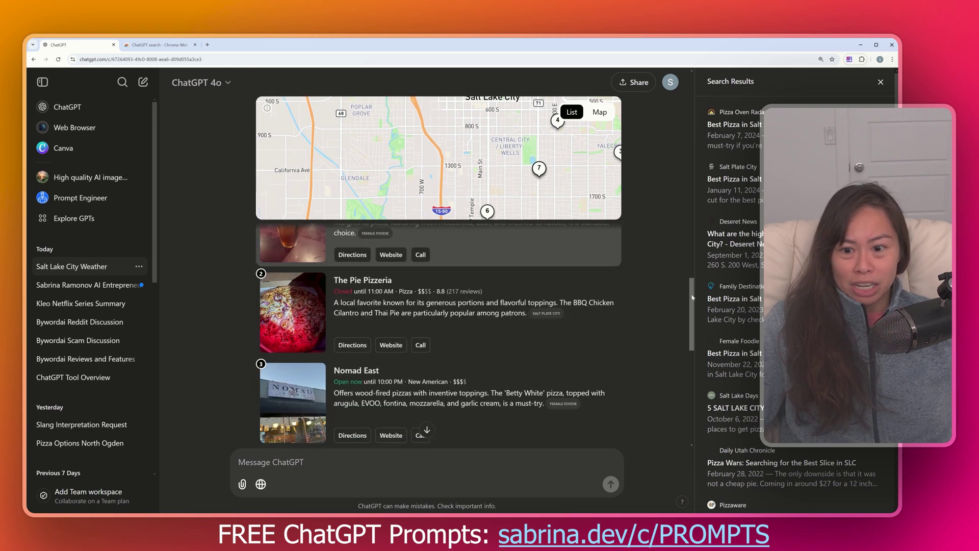
scroll(694, 271, up, 5)
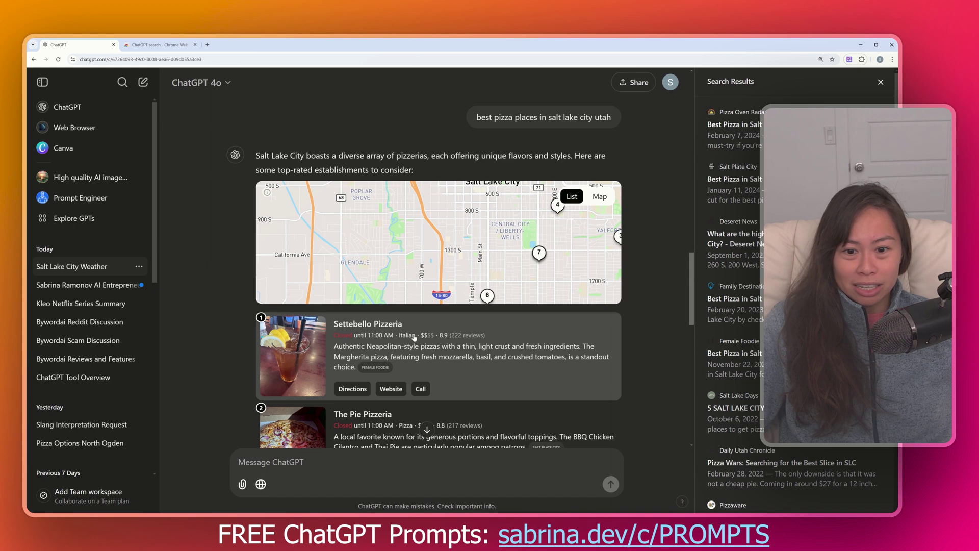
scroll(692, 288, down, 3)
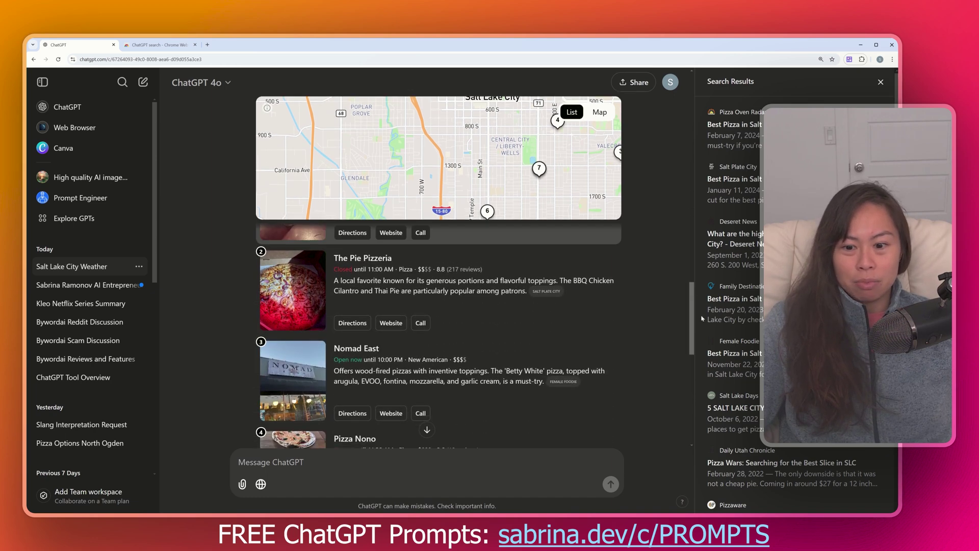
scroll(408, 301, down, 5)
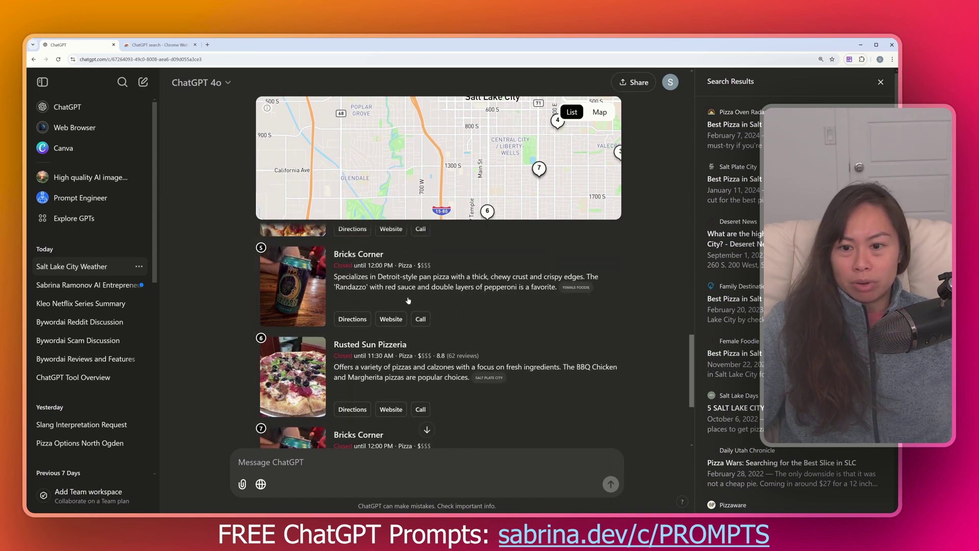
drag(692, 359, 692, 365)
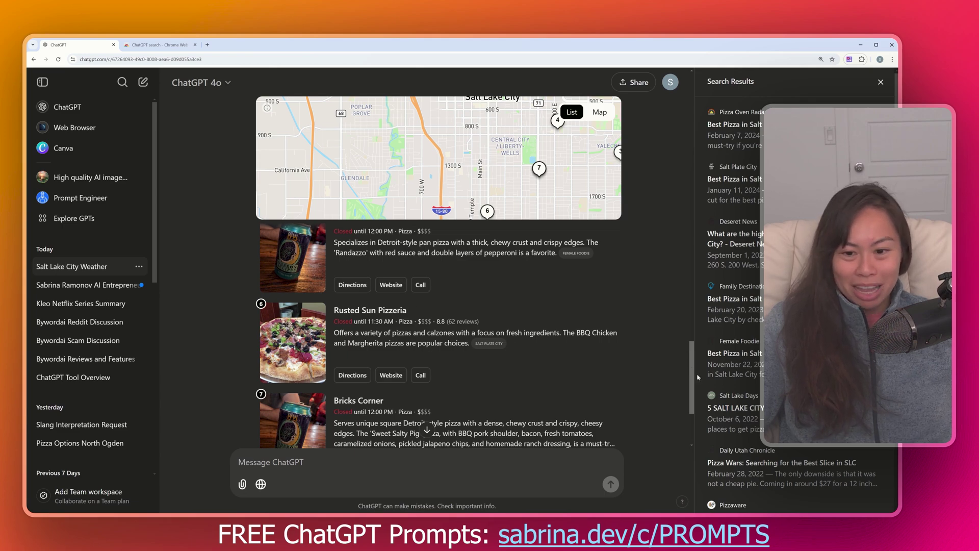
drag(699, 378, 707, 320)
scroll(363, 347, up, 2)
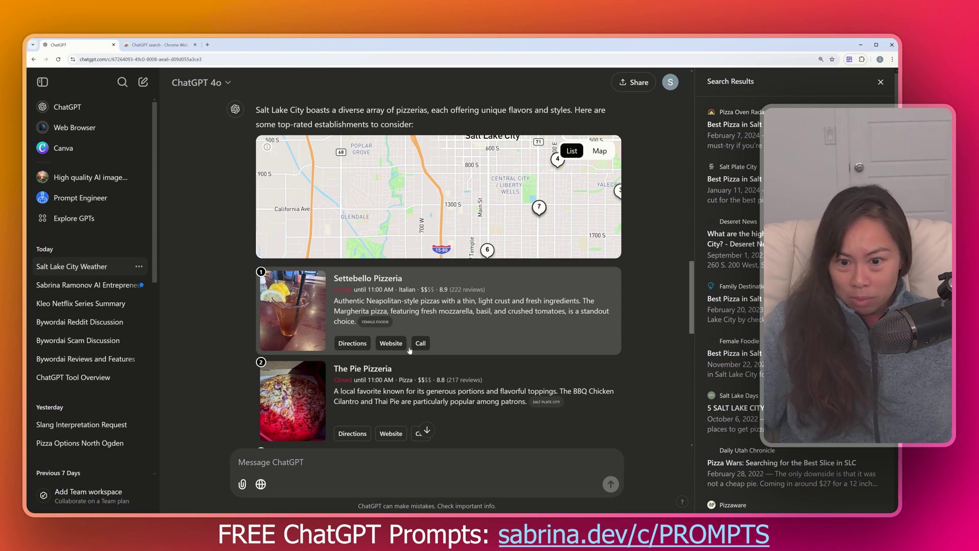
scroll(491, 405, down, 10)
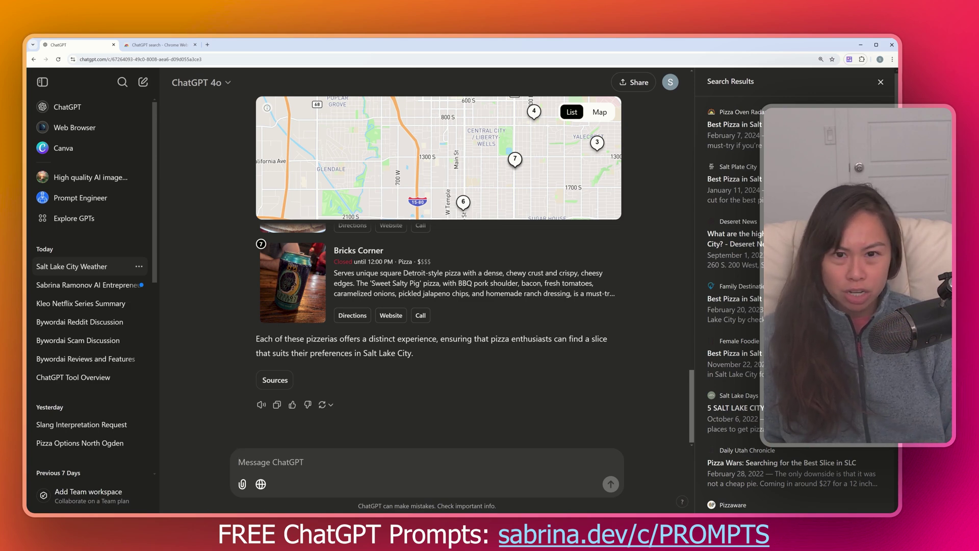
- Ask to 'narrow the list to neapolitan pizza' and view the resulting pizzerias as a list
text(narrow the list to)
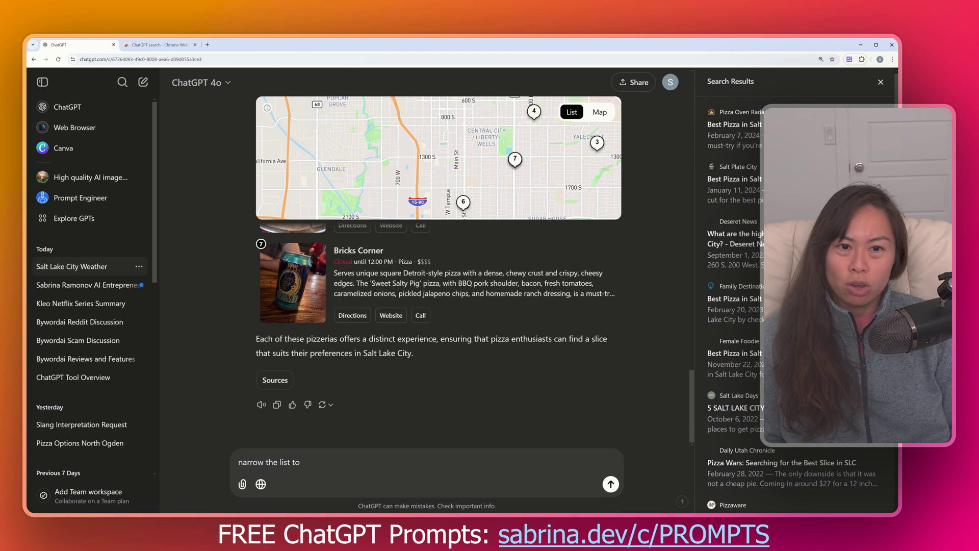
text( neapolita)
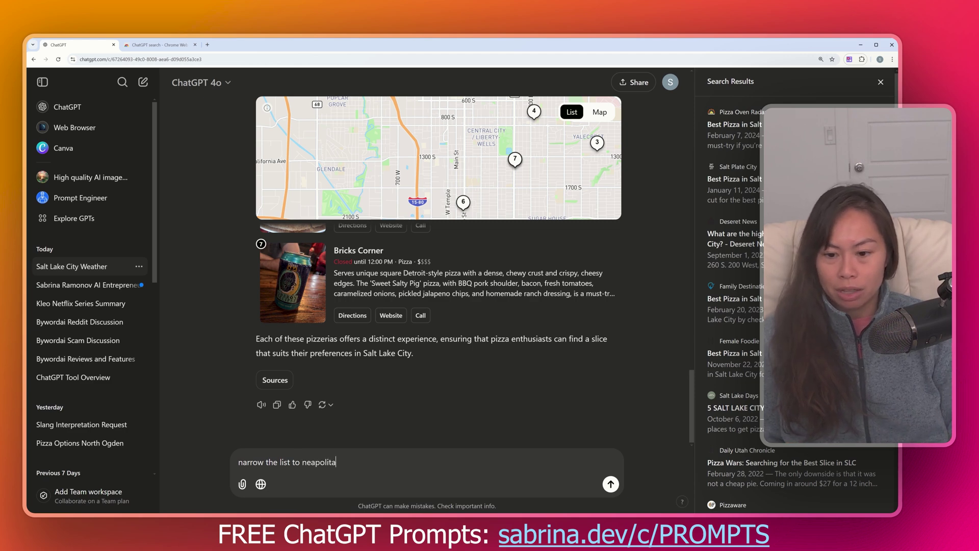
text(n pizza)
key(Return)
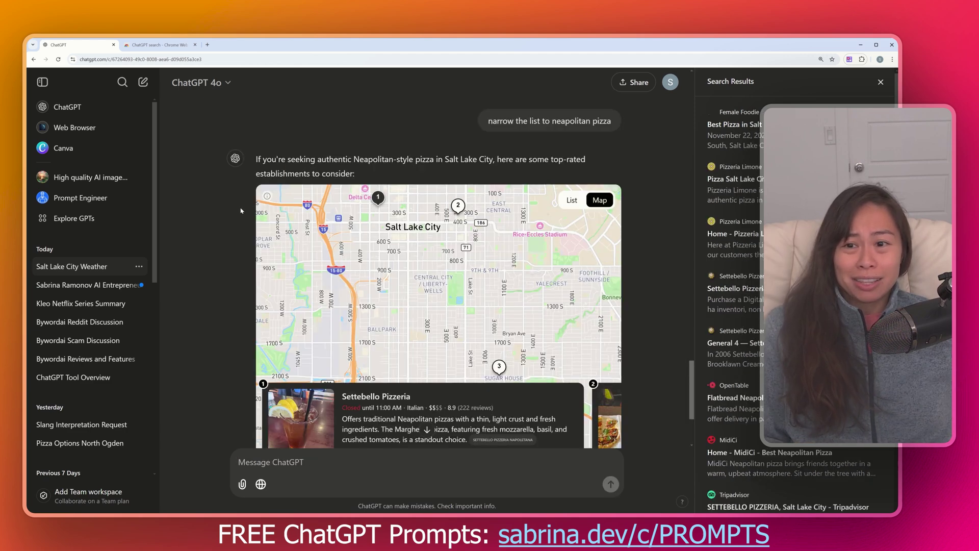
scroll(245, 215, down, 2)
scroll(552, 188, up, 1)
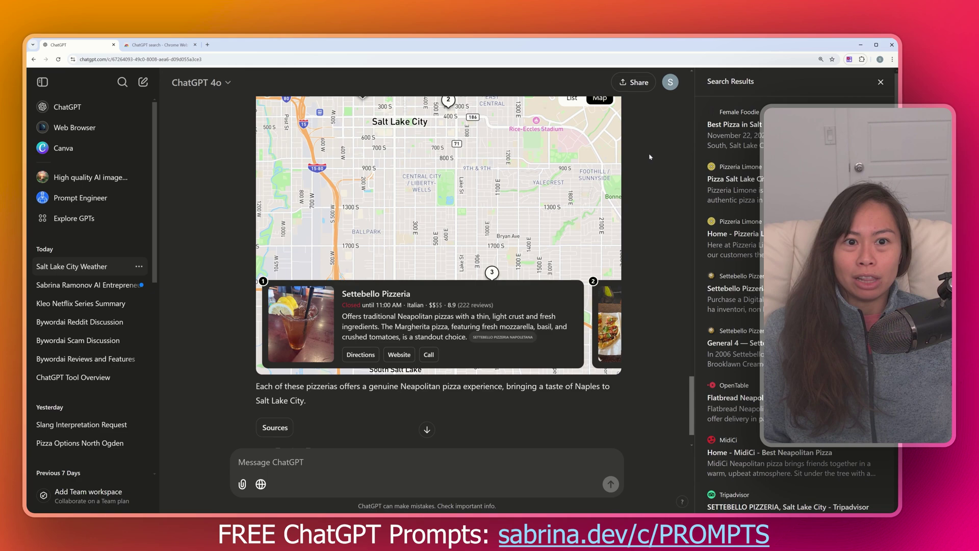
click(573, 99)
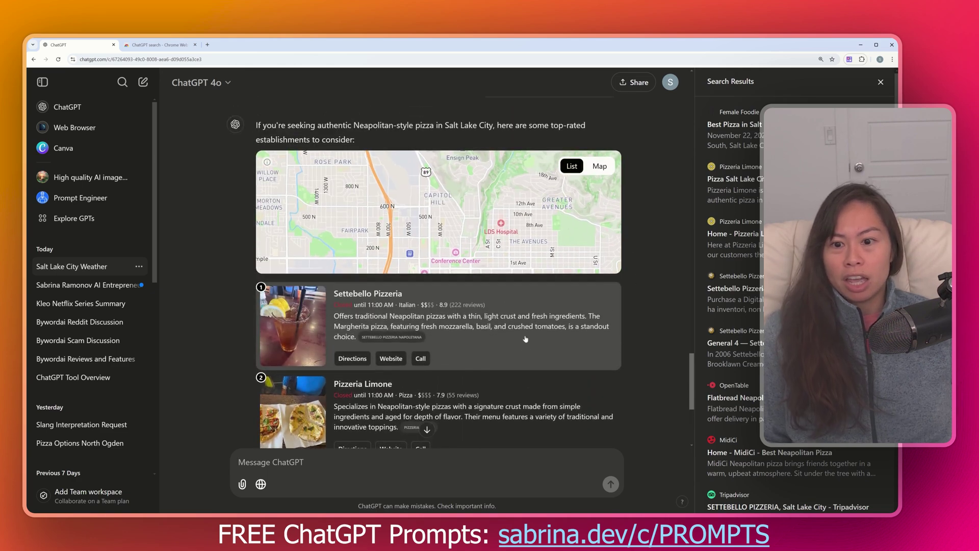
scroll(468, 369, down, 1)
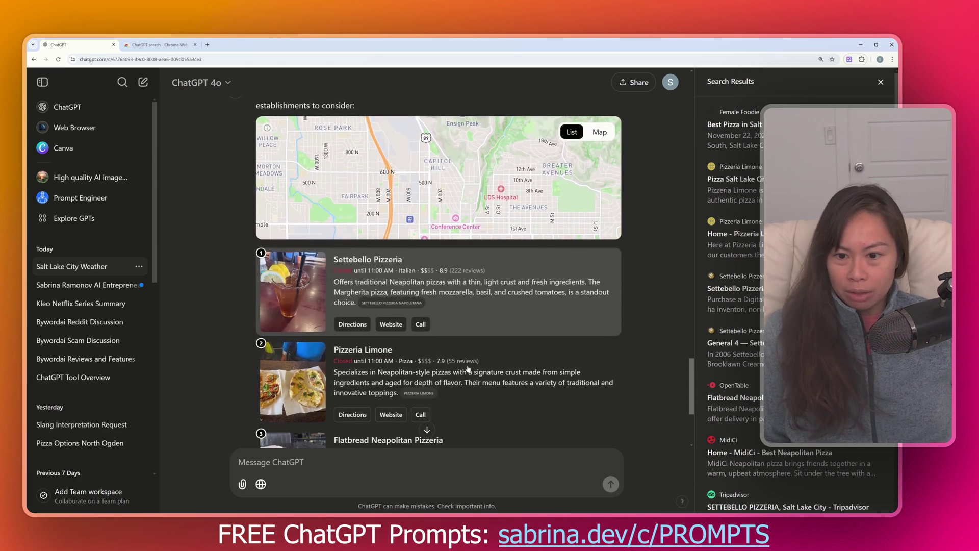
scroll(433, 368, up, 2)
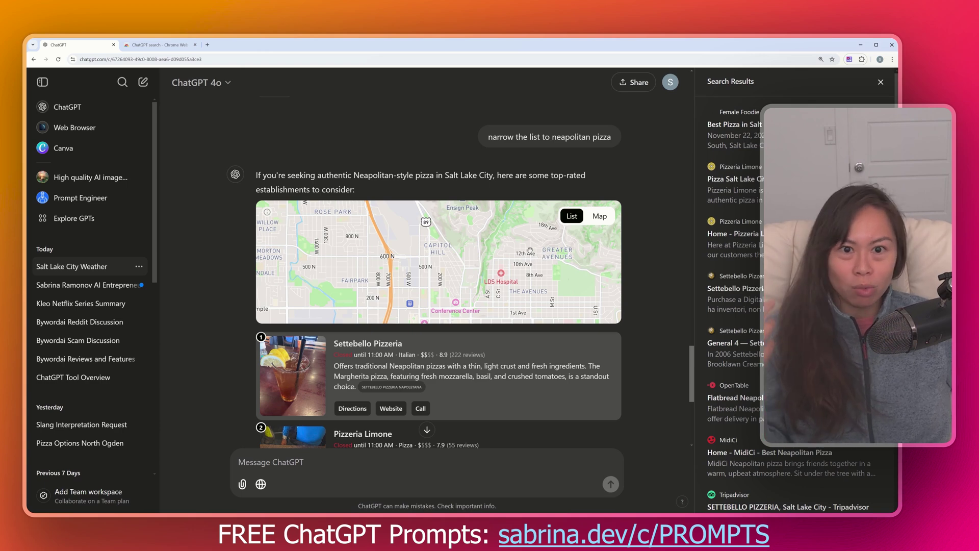
scroll(438, 271, up, 3)
scroll(439, 270, down, 10)
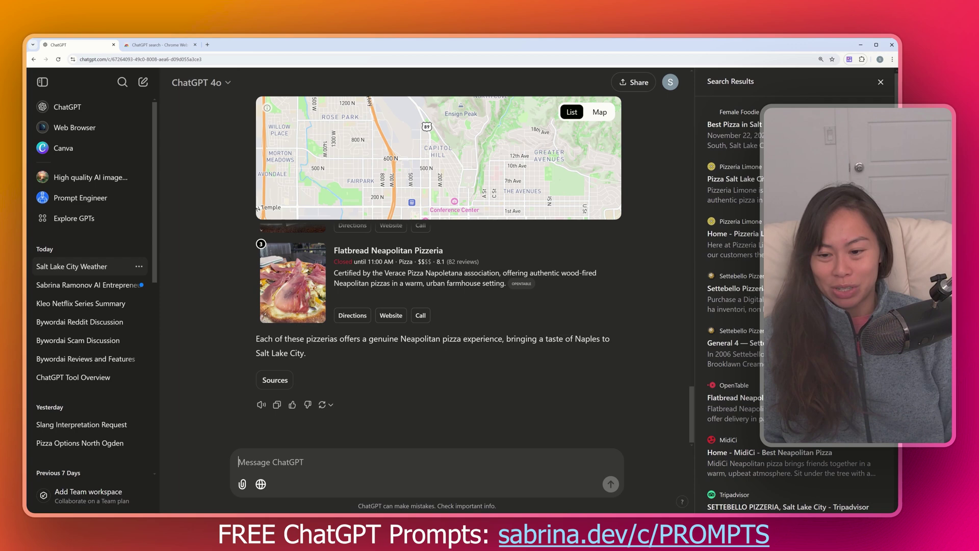
- Ask 'Give me the most exciting sports news today' and scroll through the top stories
text(Give me the most exciting sports)
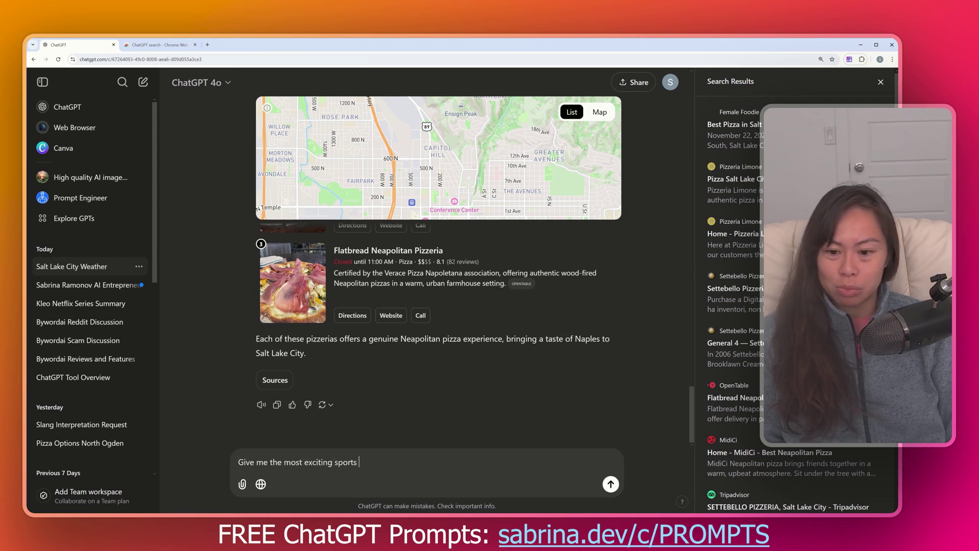
text( news today)
key(Return)
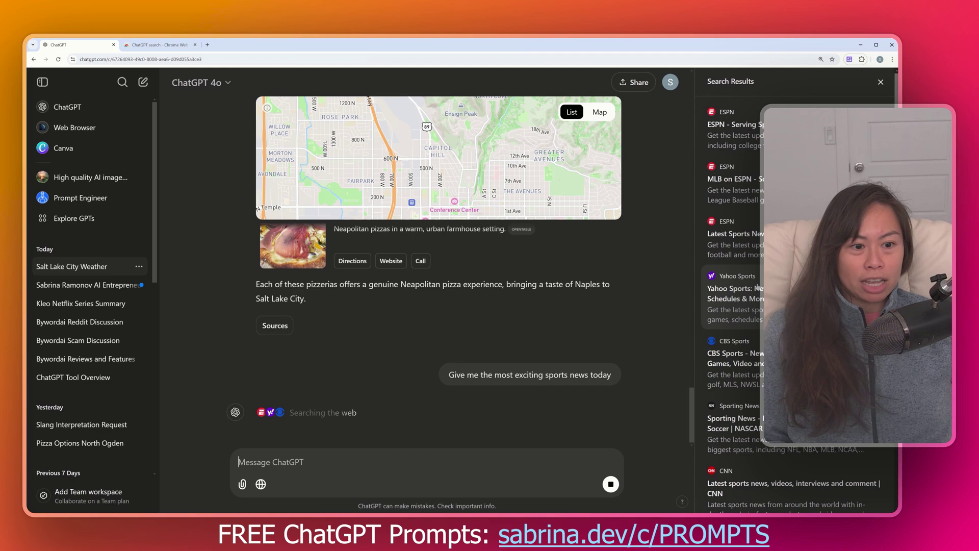
scroll(754, 285, down, 2)
scroll(752, 287, down, 4)
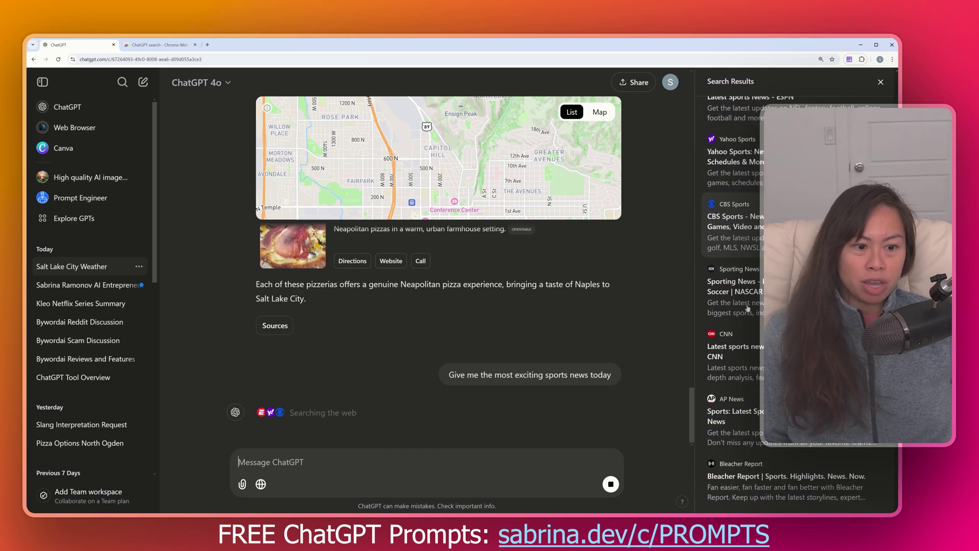
scroll(734, 352, down, 3)
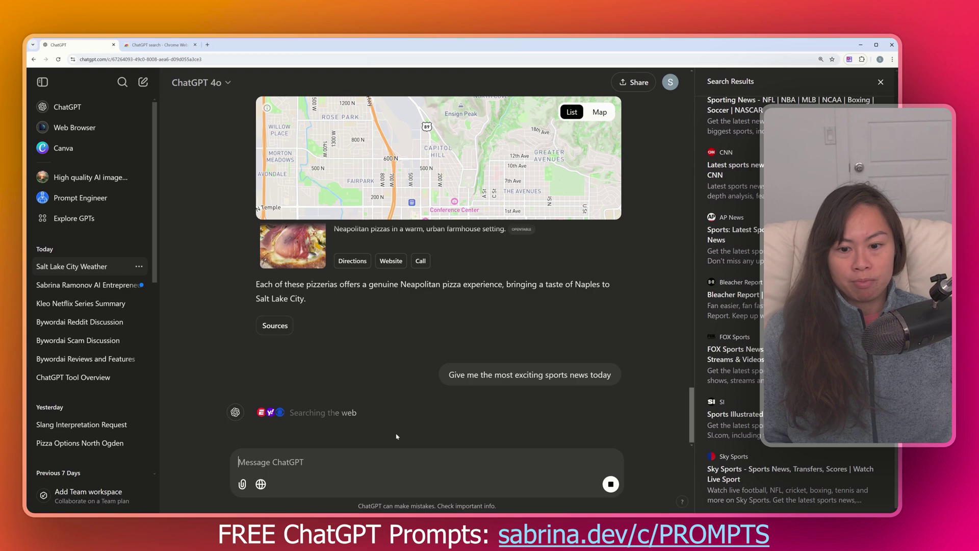
scroll(643, 295, down, 2)
scroll(643, 296, down, 5)
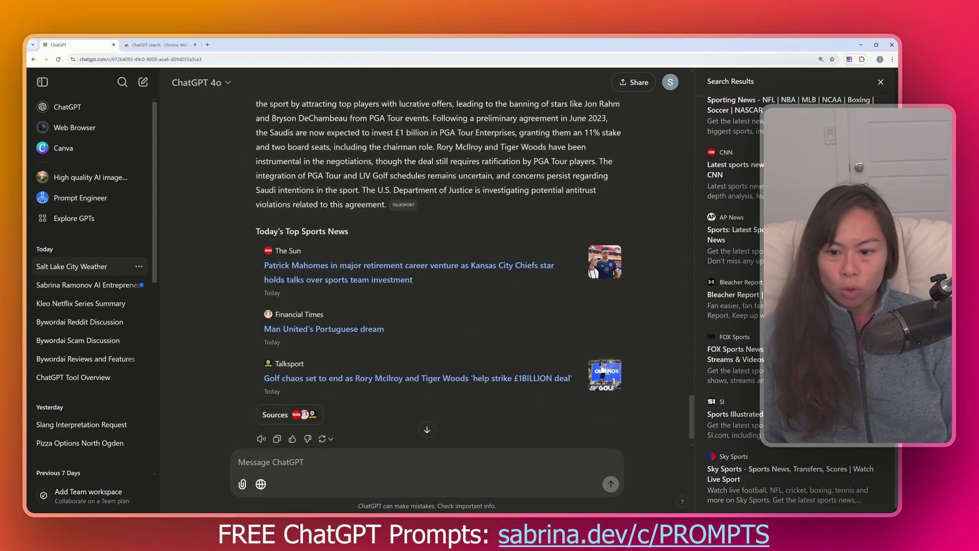
- Ask for the scores of last night's big game and scroll through the November 1 results
text(Give me the scores fo)
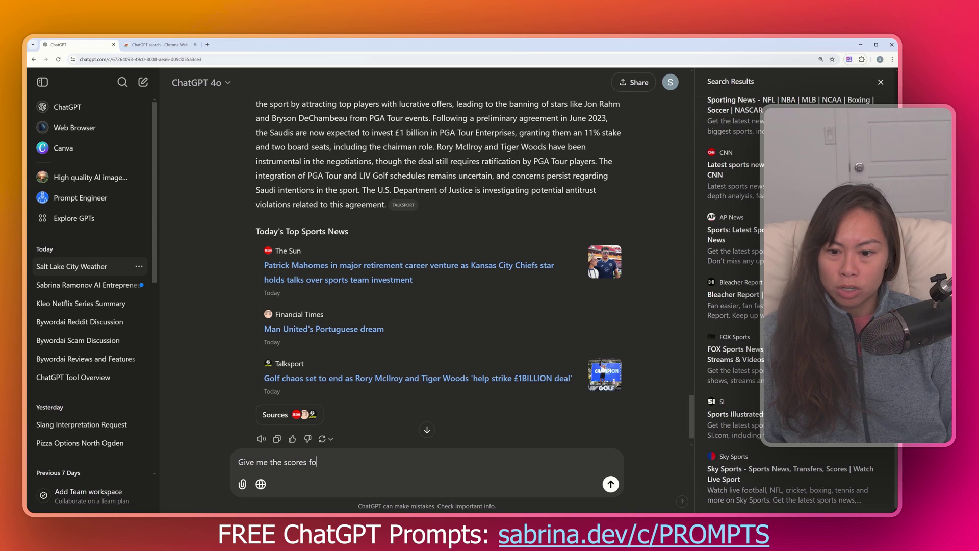
text(la)
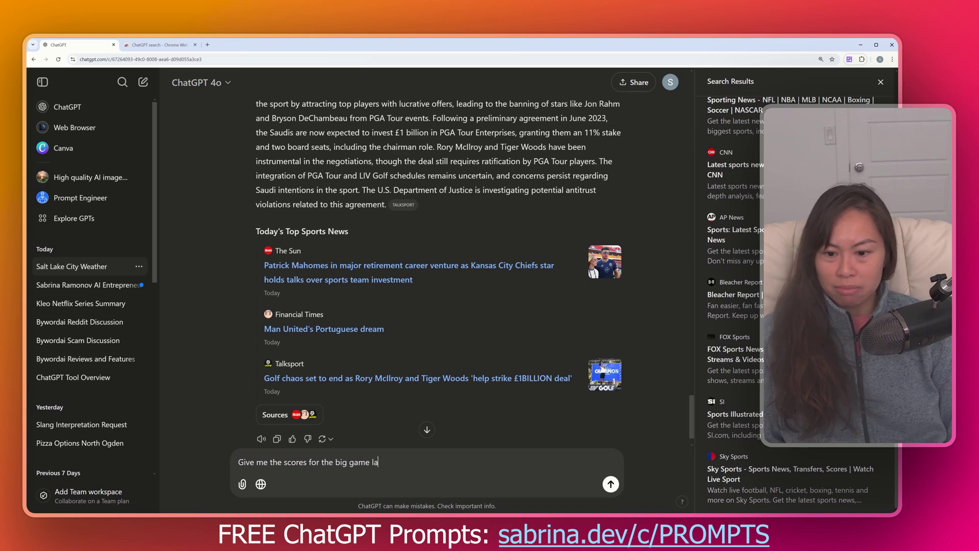
text(st night)
key(Return)
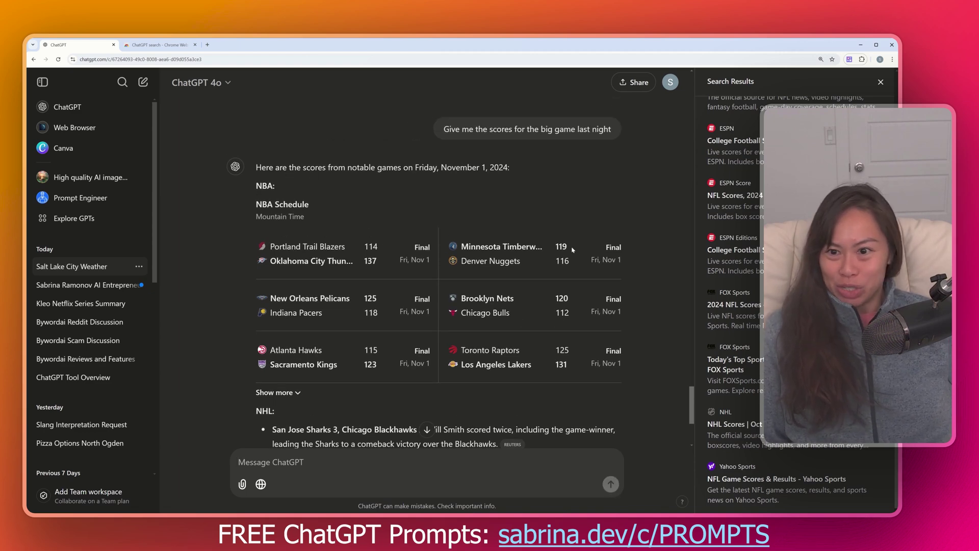
scroll(541, 217, down, 1)
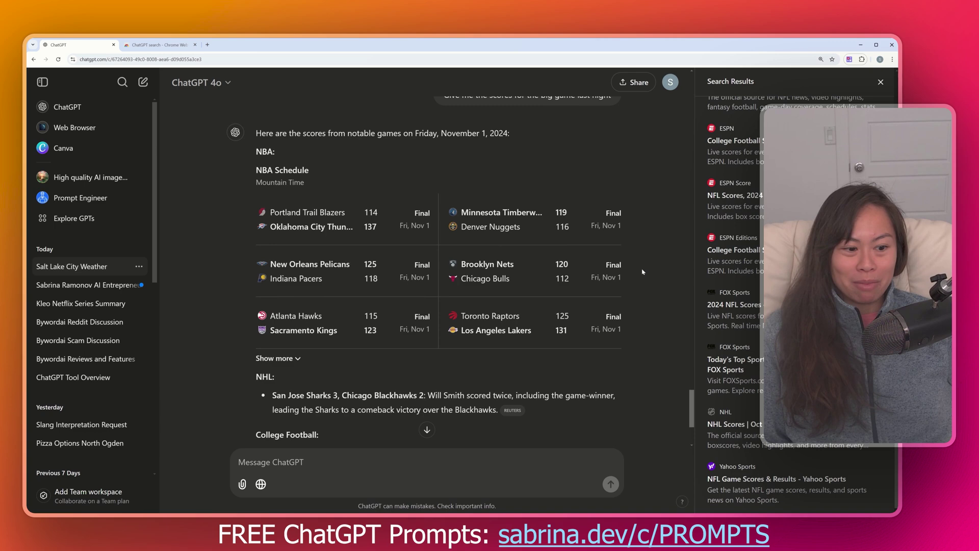
scroll(563, 372, down, 3)
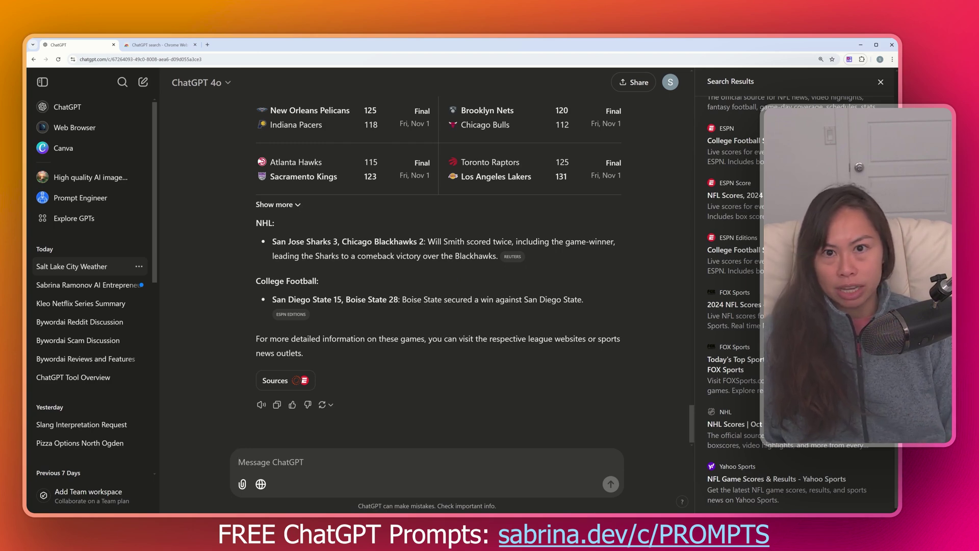
- Ask ChatGPT to define "serendipity" and highlight the definition paragraphs
text(define)
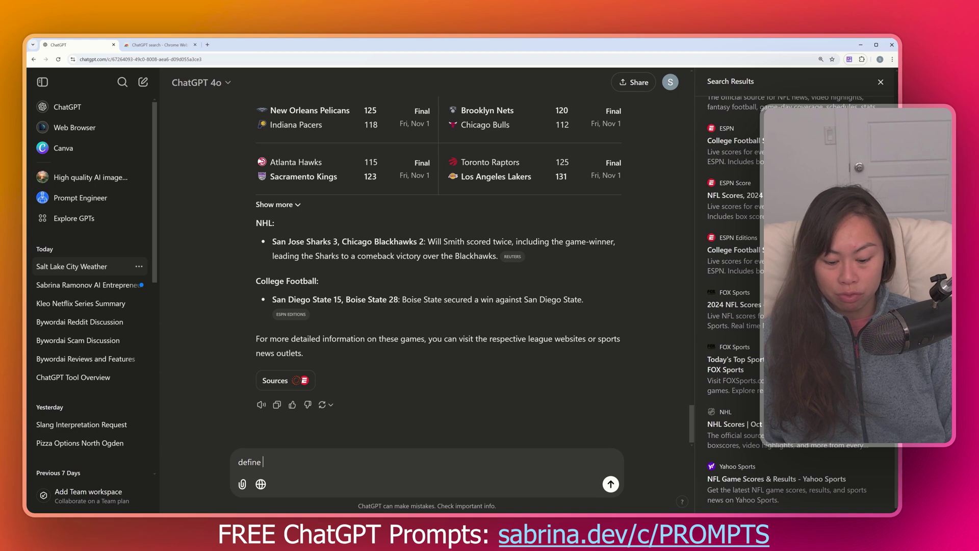
text( "serendipity")
key(Return)
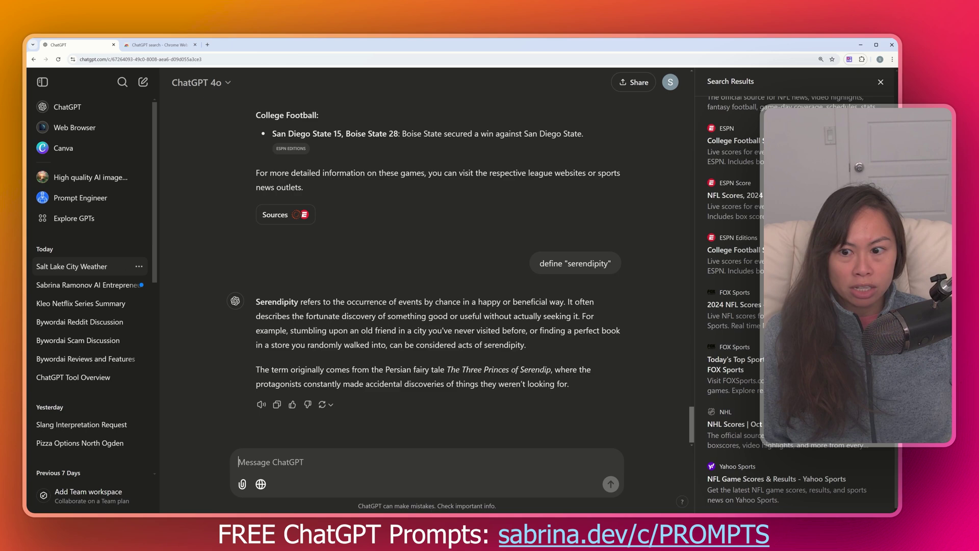
drag(256, 302, 591, 384)
click(589, 383)
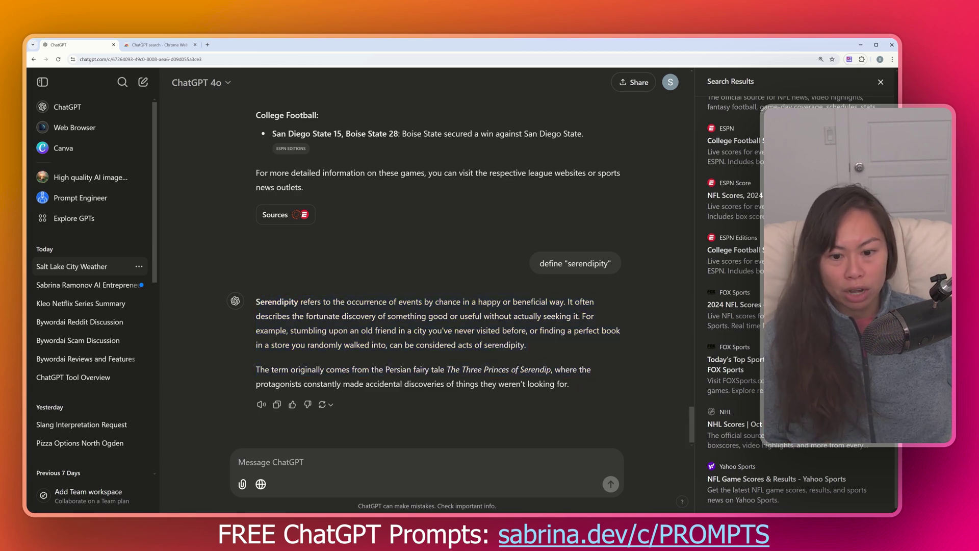
- With web search on, ask again to define "serendipity" and open the Merriam-Webster citation
click(261, 484)
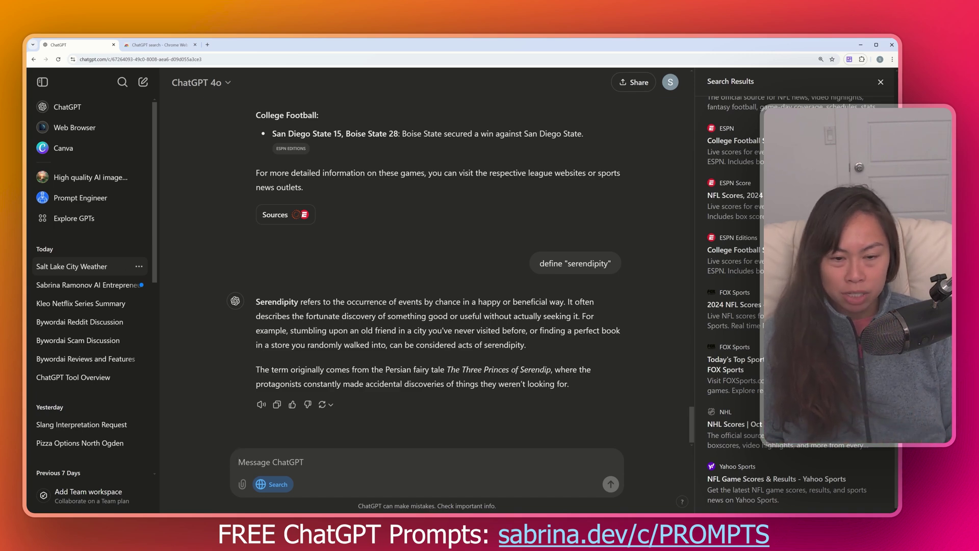
text(define "serendipity)
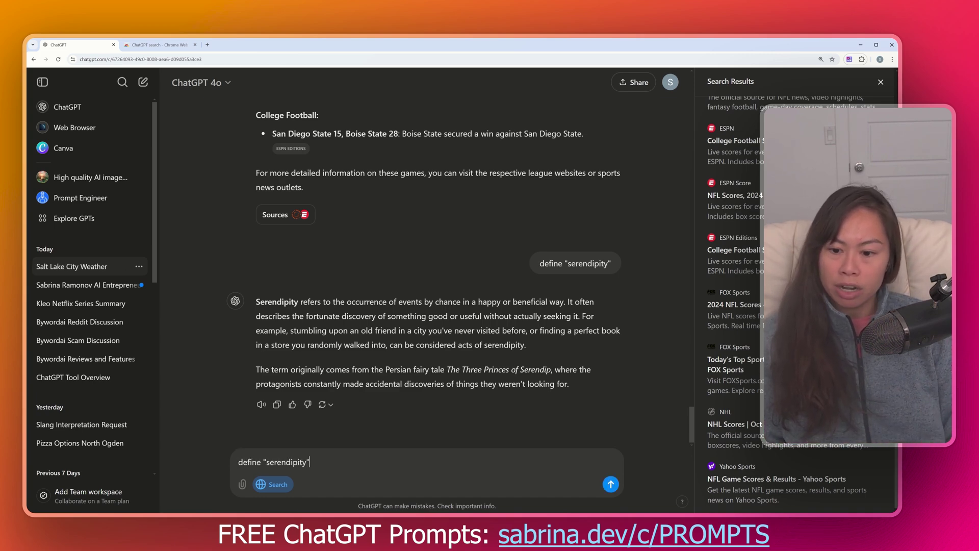
key(Return)
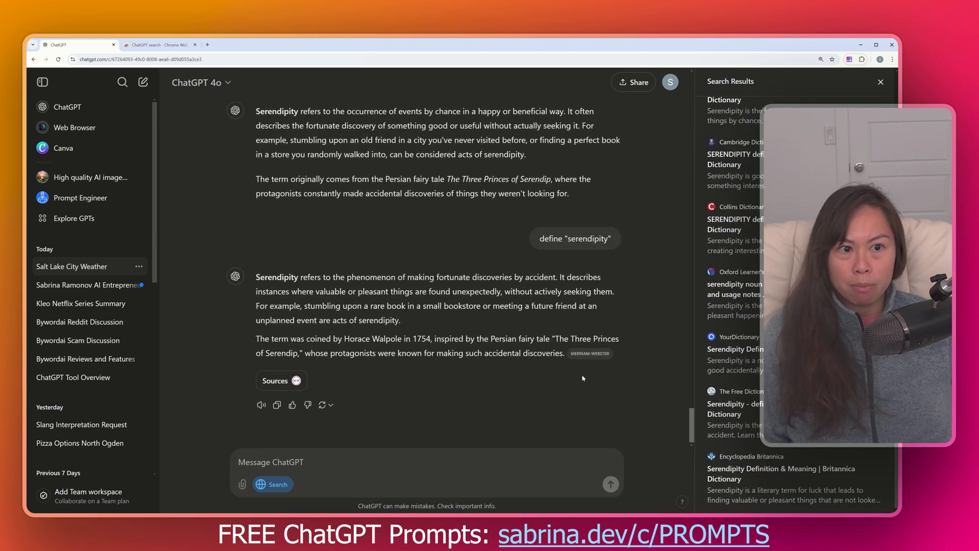
click(591, 353)
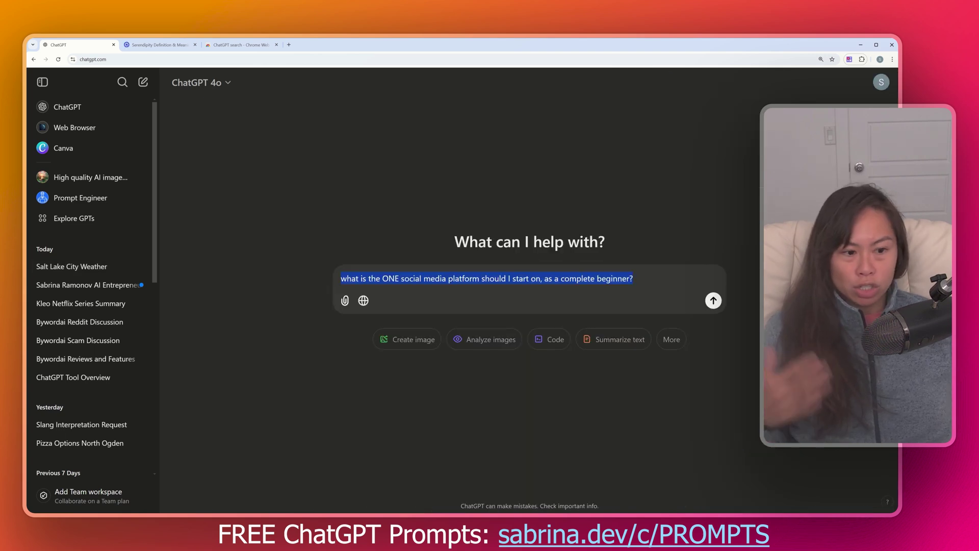
- Edit the beginner social media question to require only ONE recommended platform and send it
click(430, 290)
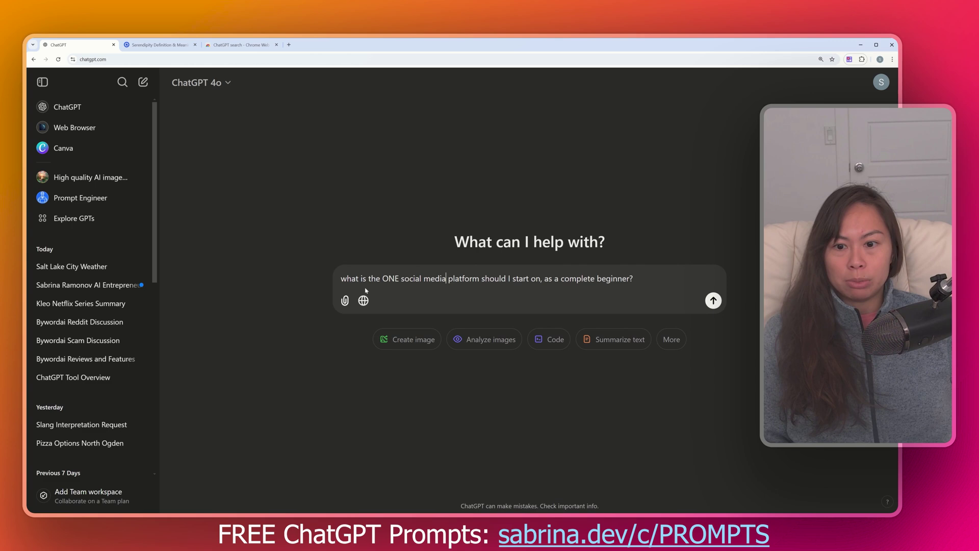
key(ctrl+Right)
key(ctrl+Delete)
text(should )
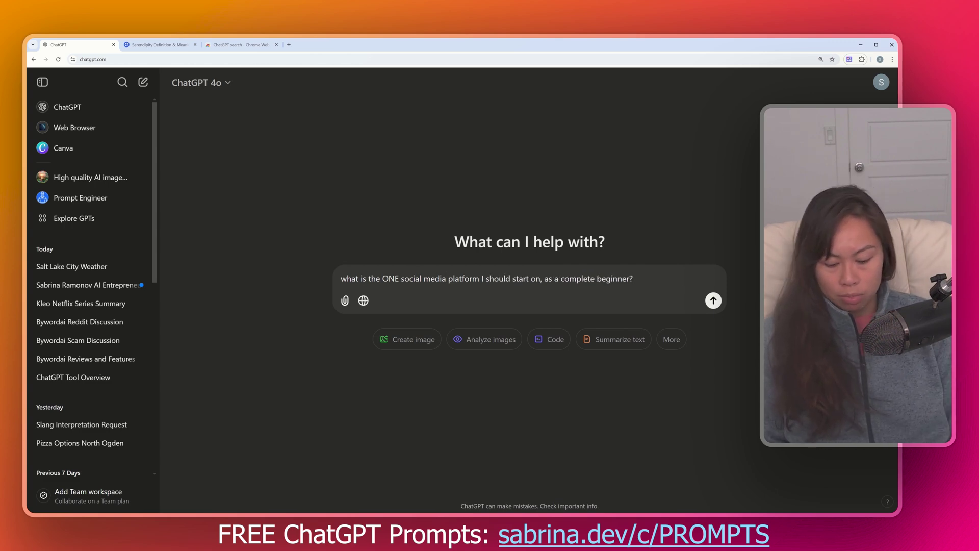
text(must recommend only ONE)
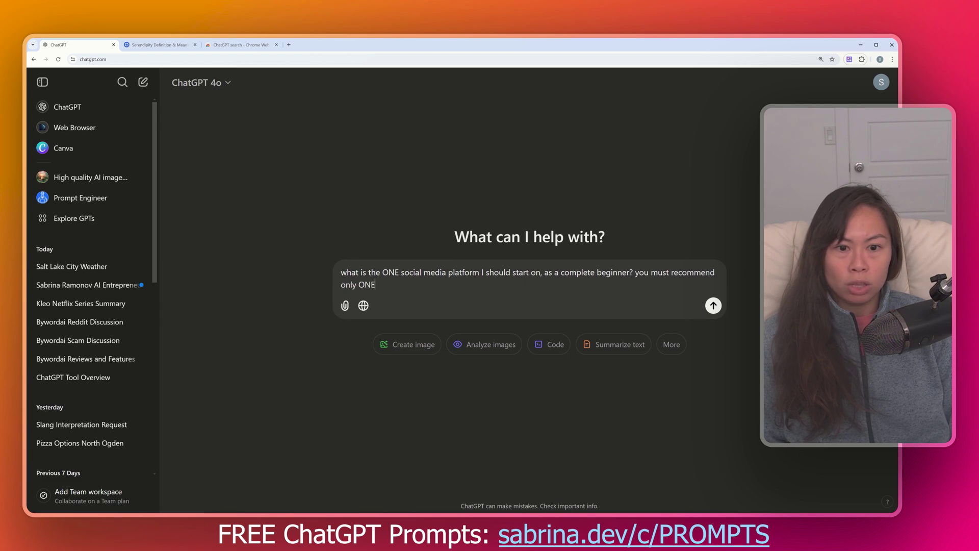
key(ctrl+a)
key(ctrl+c)
key(Return)
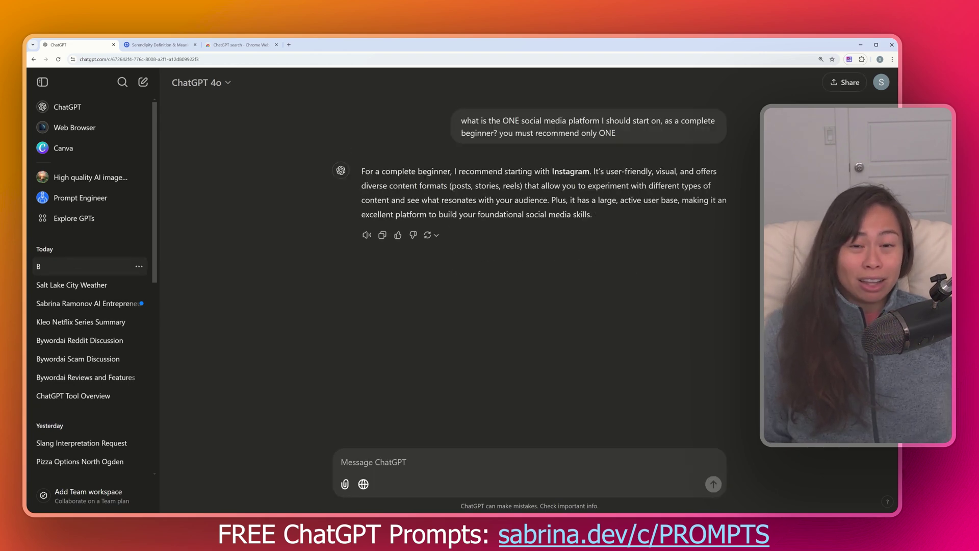
- Select and review the reply paragraph recommending Instagram
drag(372, 162, 386, 192)
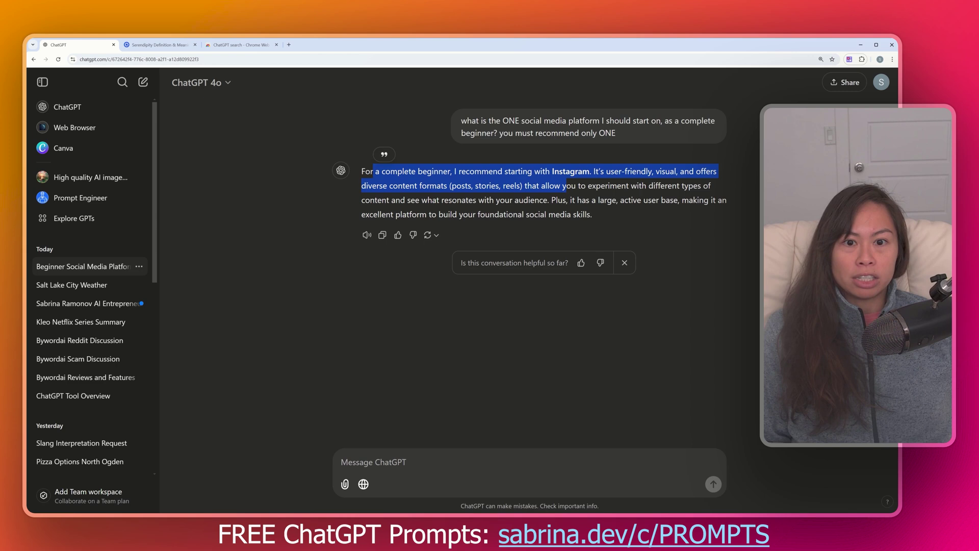
click(385, 173)
triple_click(478, 171)
click(489, 489)
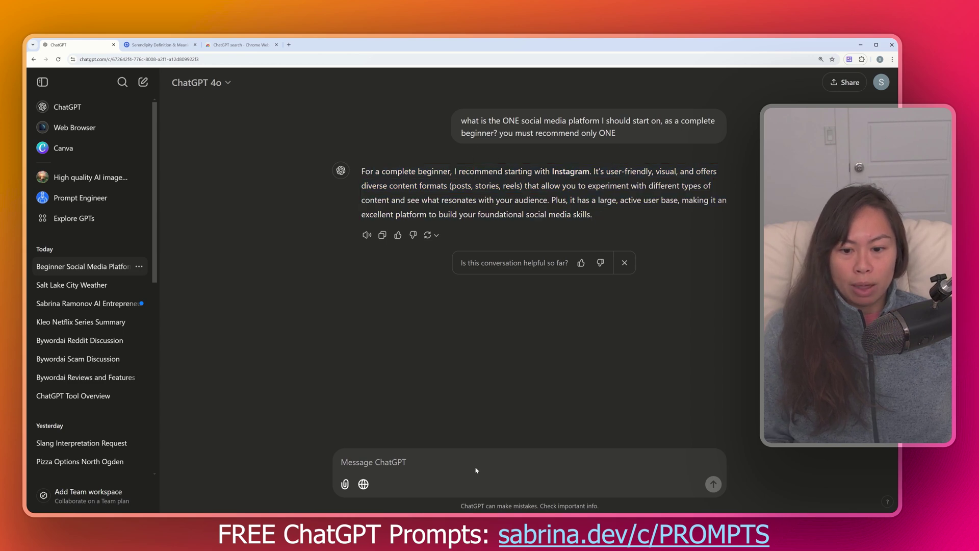
- Resend the same social media question with web search on and review the Facebook recommendation
click(363, 485)
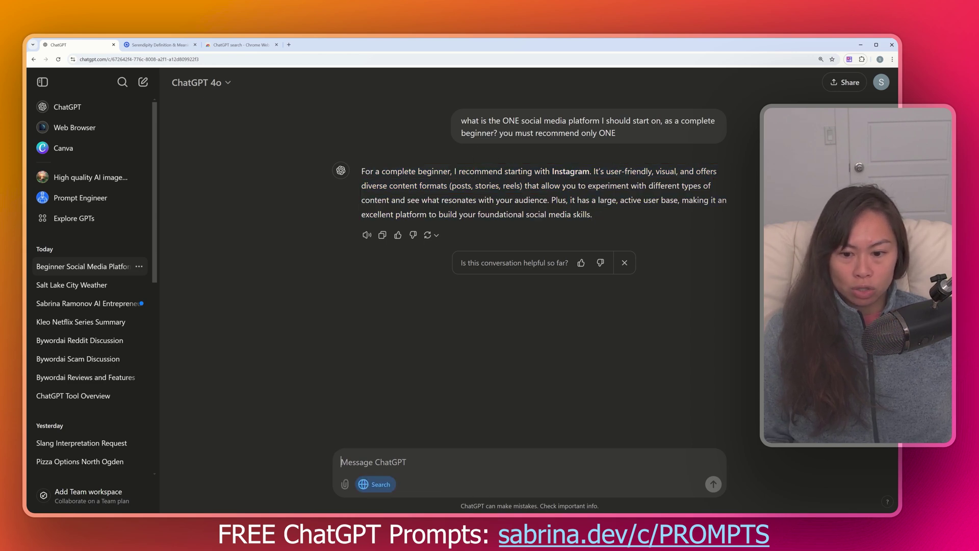
key(ctrl+v)
click(712, 484)
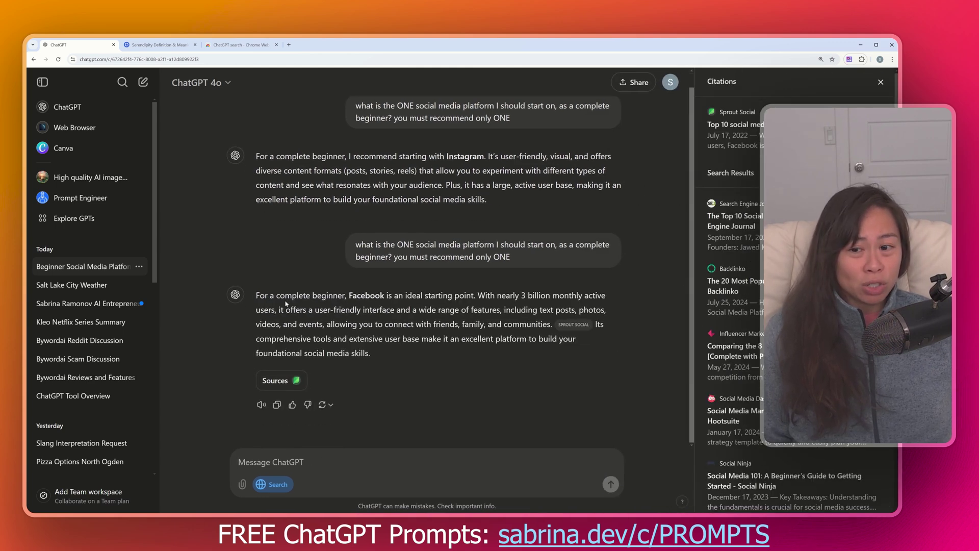
drag(255, 298, 459, 296)
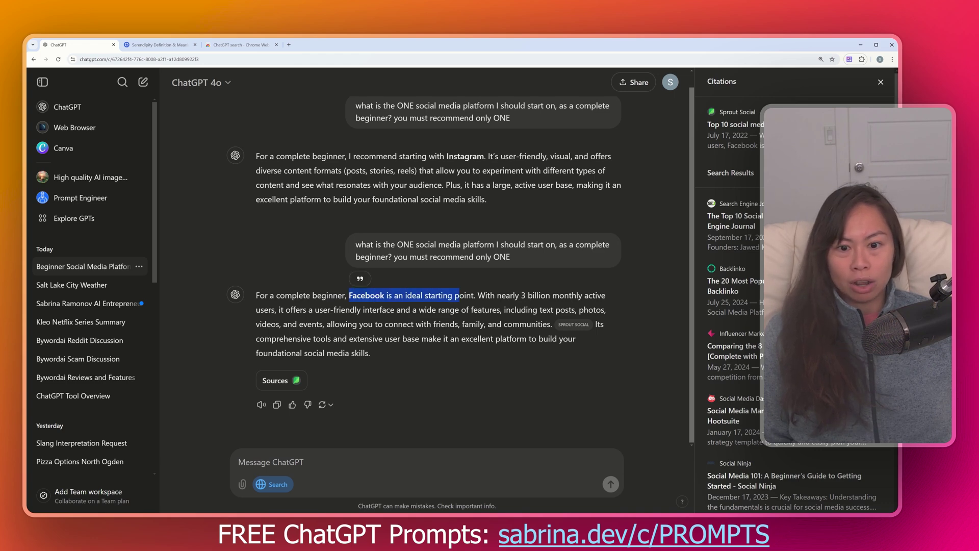
click(564, 329)
scroll(563, 329, up, 1)
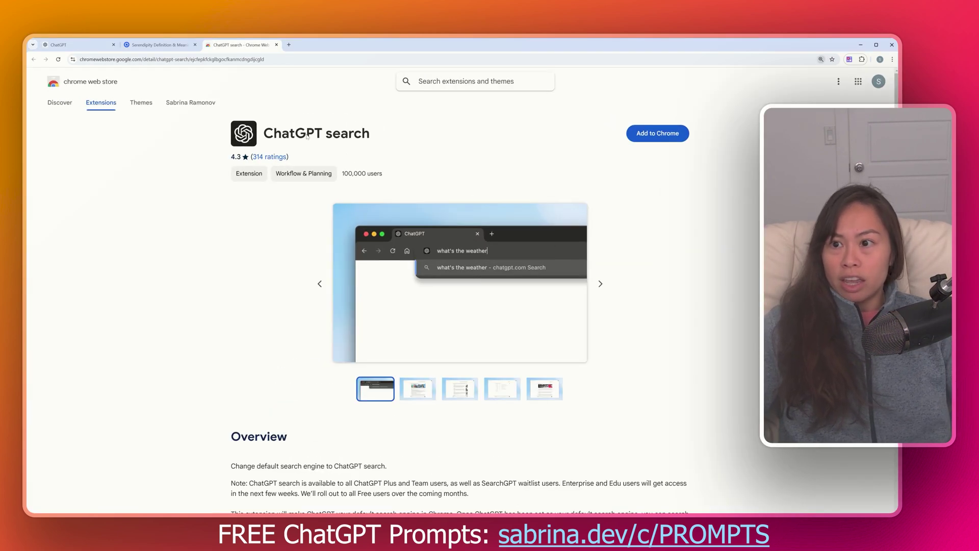
- Install the ChatGPT search extension from its Chrome Web Store page
key(ctrl+plus)
key(ctrl+plus)
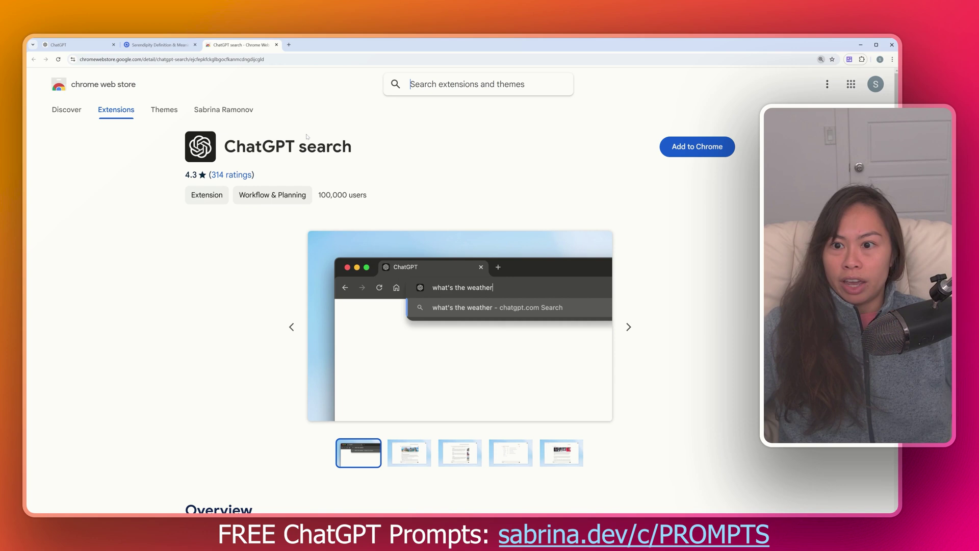
drag(393, 153, 223, 146)
click(224, 146)
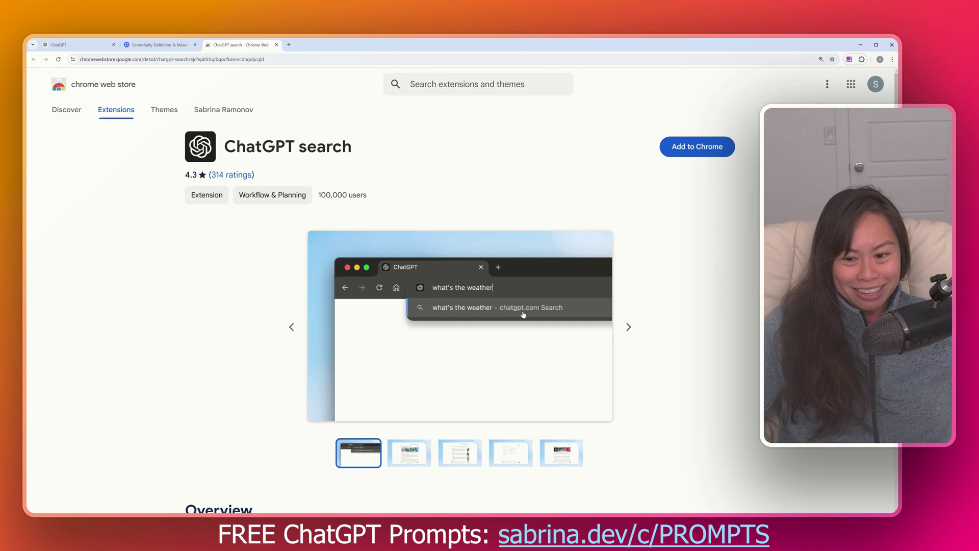
scroll(510, 302, down, 2)
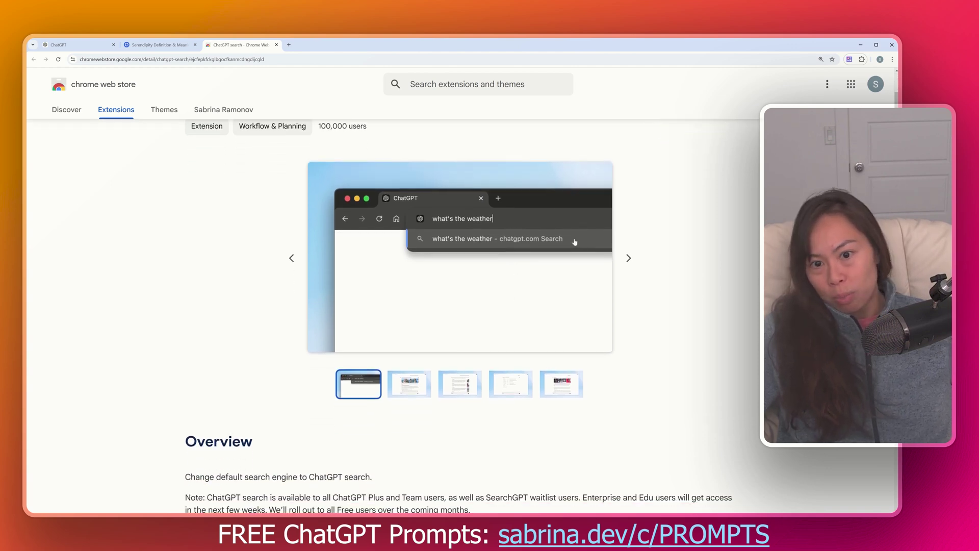
scroll(576, 242, down, 1)
scroll(612, 232, up, 3)
click(695, 148)
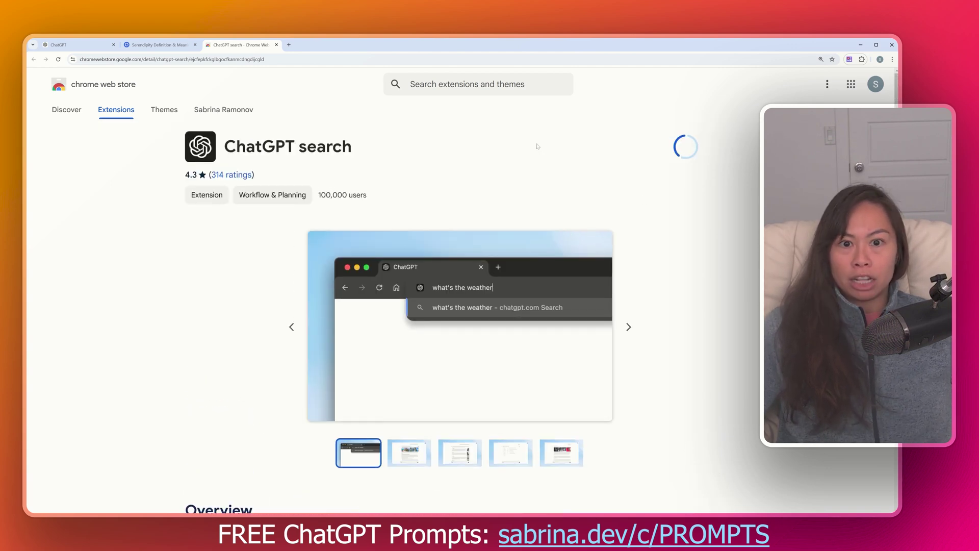
- Search 'best pizza in salt lake city' from the address bar through ChatGPT search
key(ctrl+l)
text(best p)
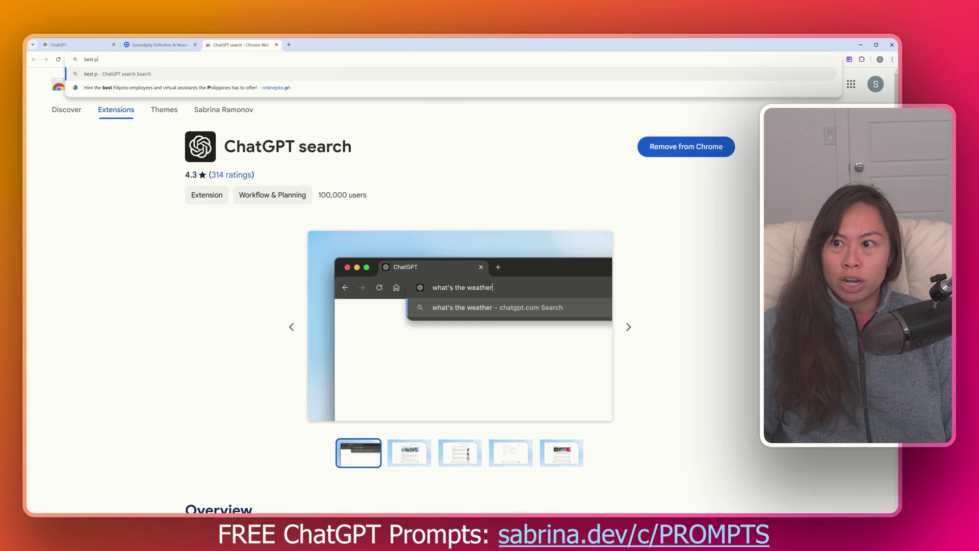
text(izza in salt lake city)
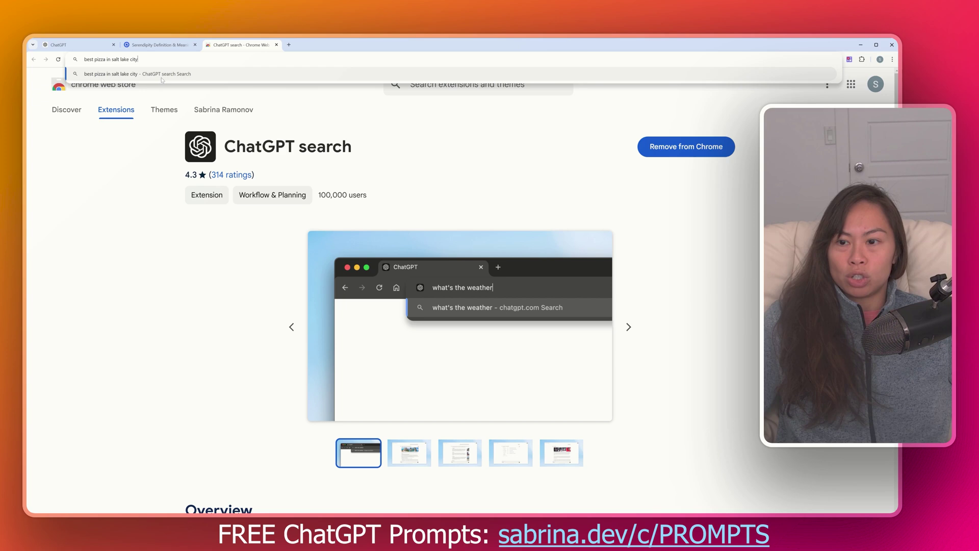
key(Return)
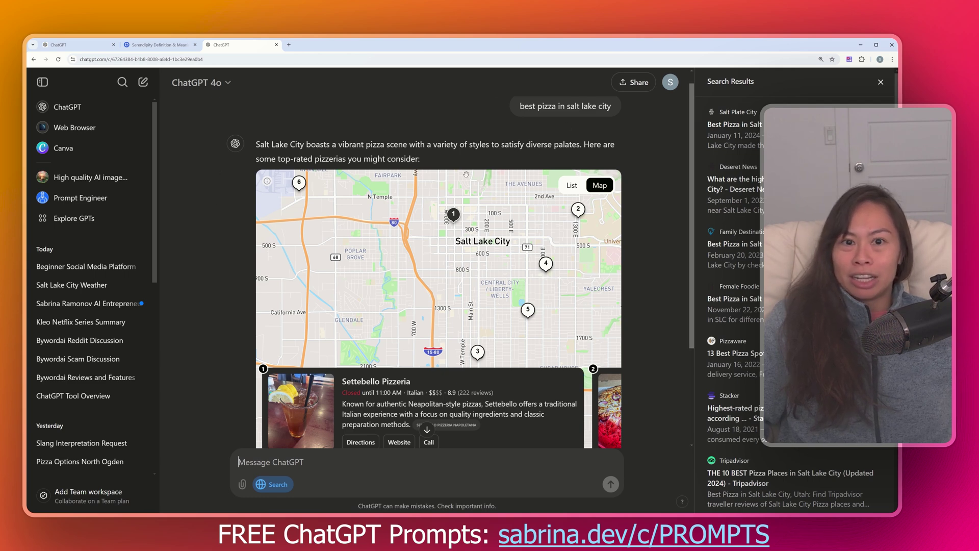
- Zoom the page out and scroll through the pizza map answer
key(ctrl+minus)
scroll(557, 222, up, 2)
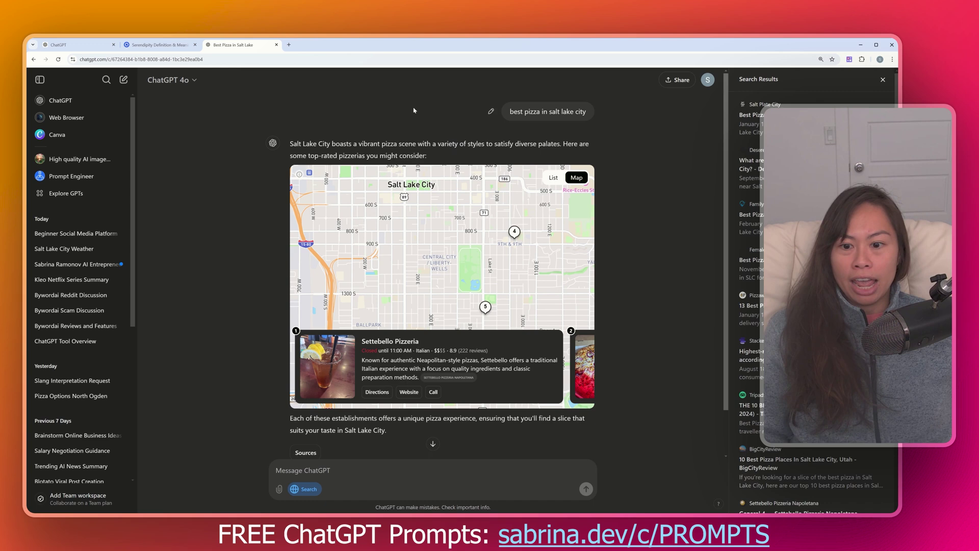
scroll(567, 218, down, 1)
scroll(612, 214, down, 2)
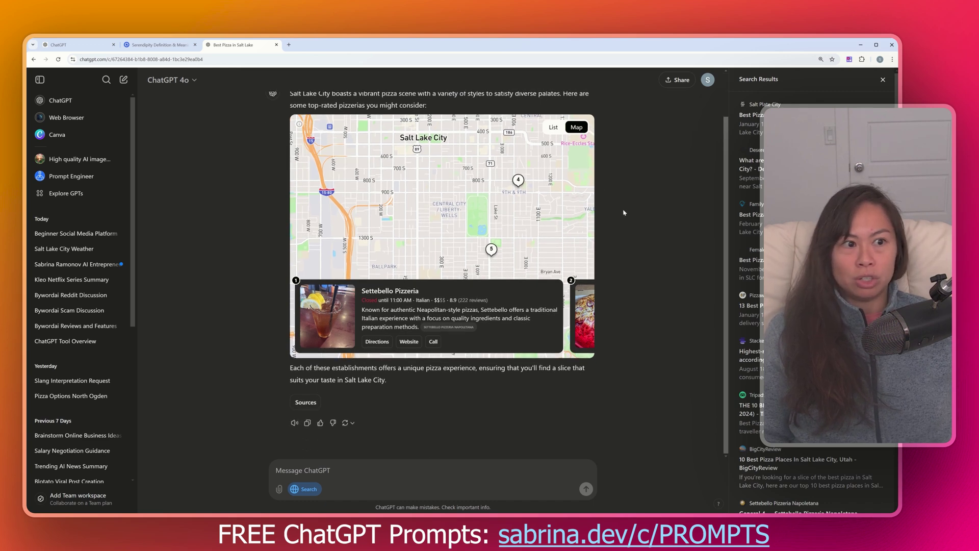
scroll(624, 211, up, 2)
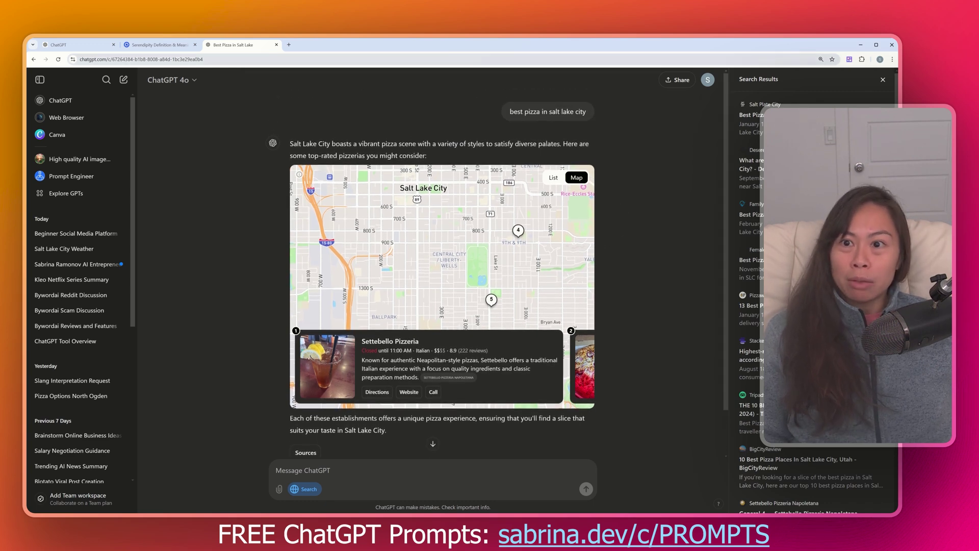
- Search Google for 'best pizza in salt lake city' from the address bar in the same tab
key(ctrl+l)
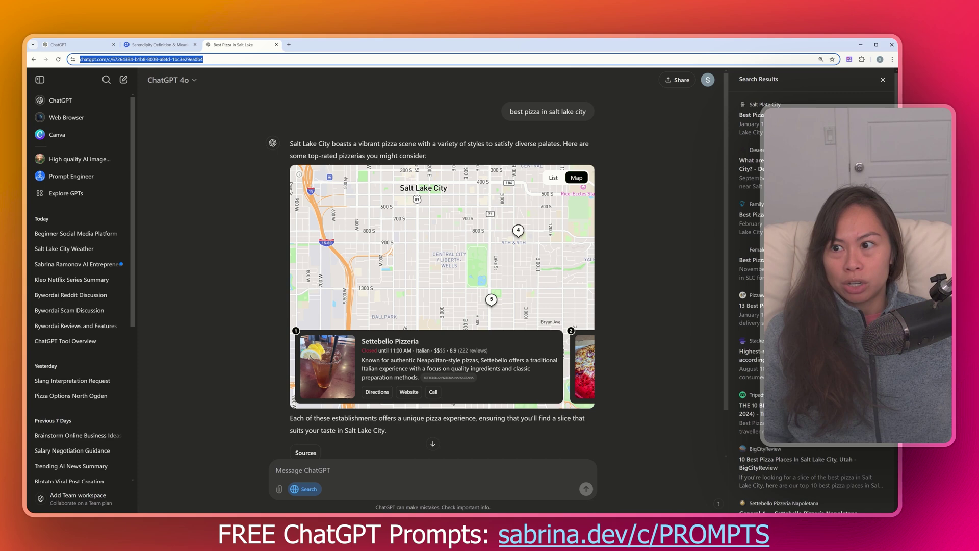
text(lg best p)
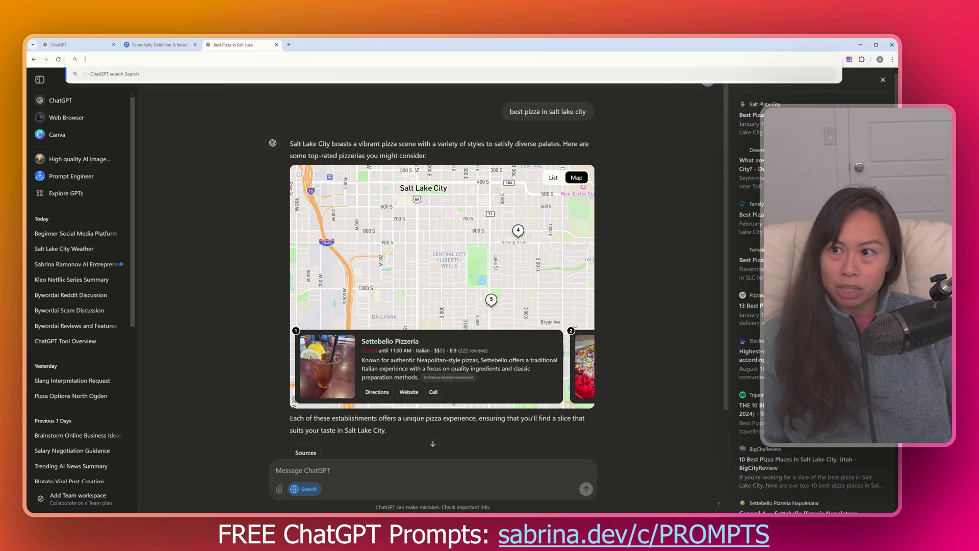
text(izz)
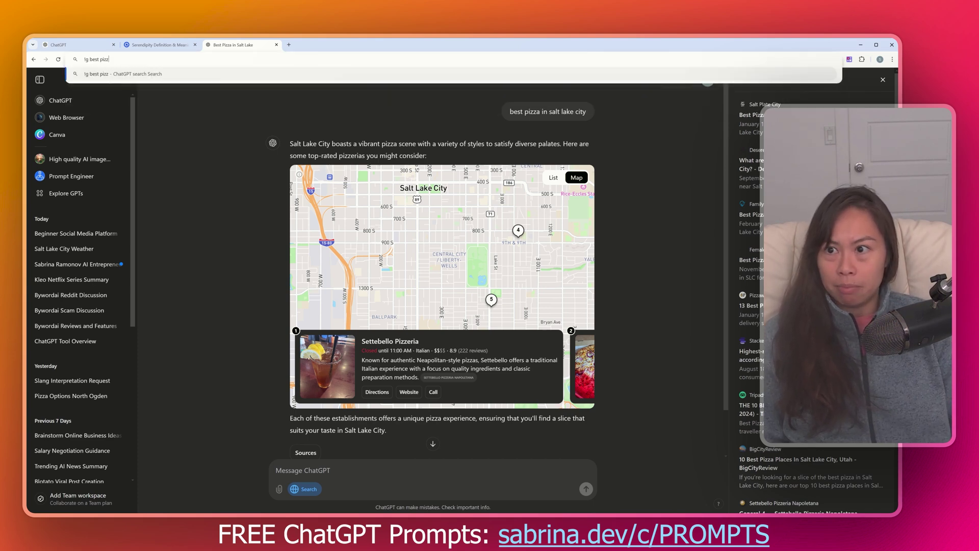
text(a in salt lake city)
key(Return)
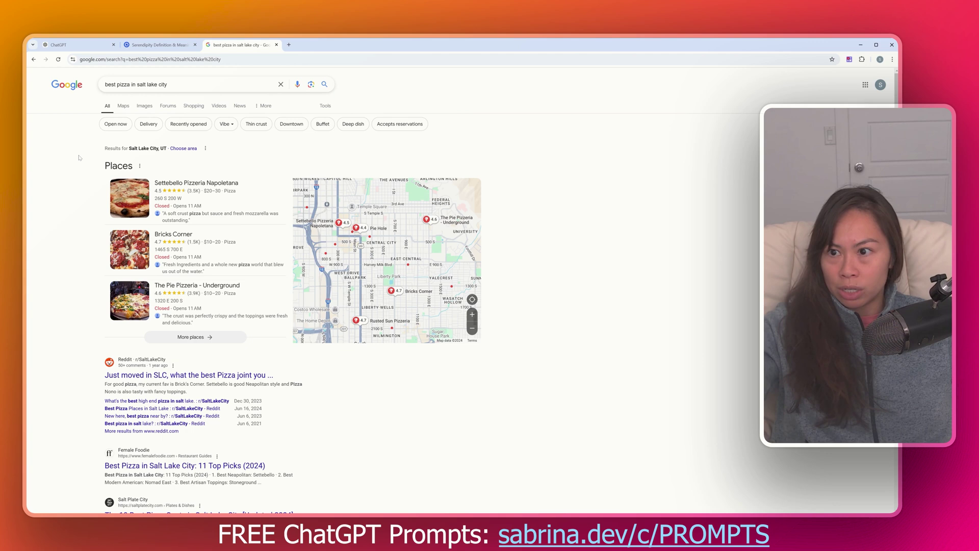
scroll(66, 169, down, 3)
scroll(81, 168, up, 3)
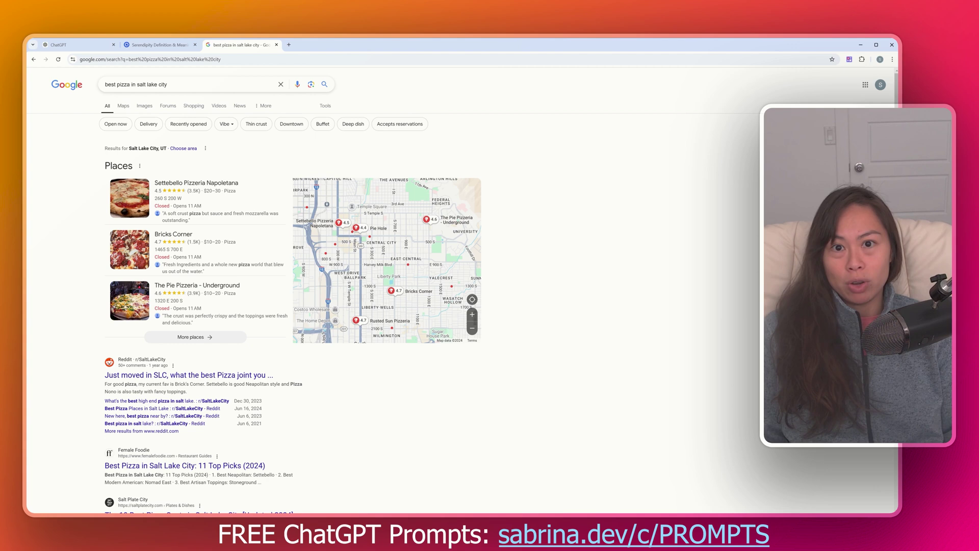
- Switch back to the first tab with the Beginner Social Media Platform chat's Facebook recommendation
key(ctrl+1)
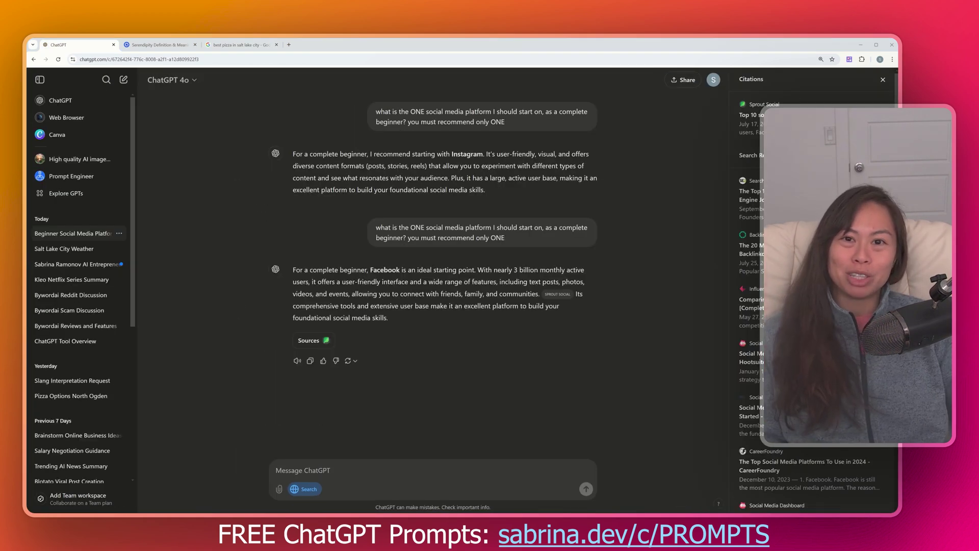